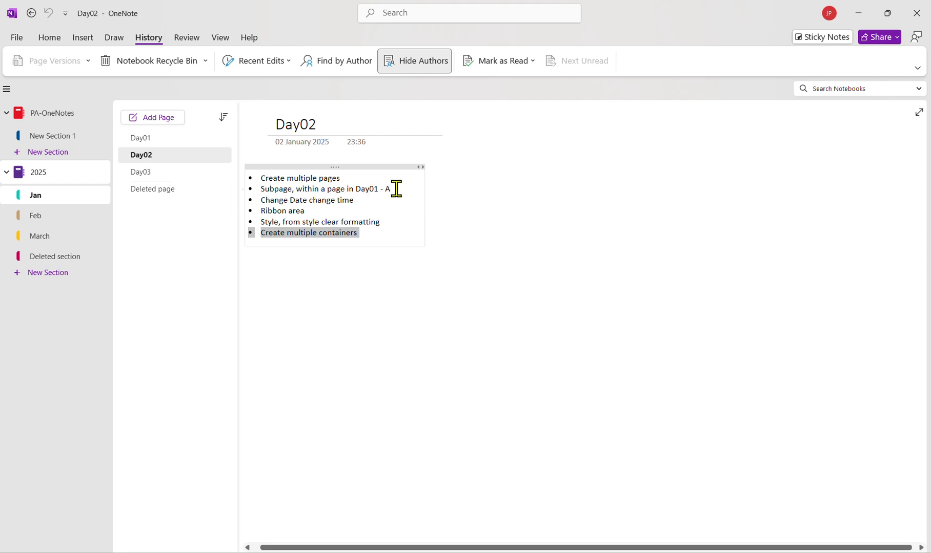
{"action": "left_click_drag", "start_coordinate": [396, 188], "coordinate": [386, 189]}
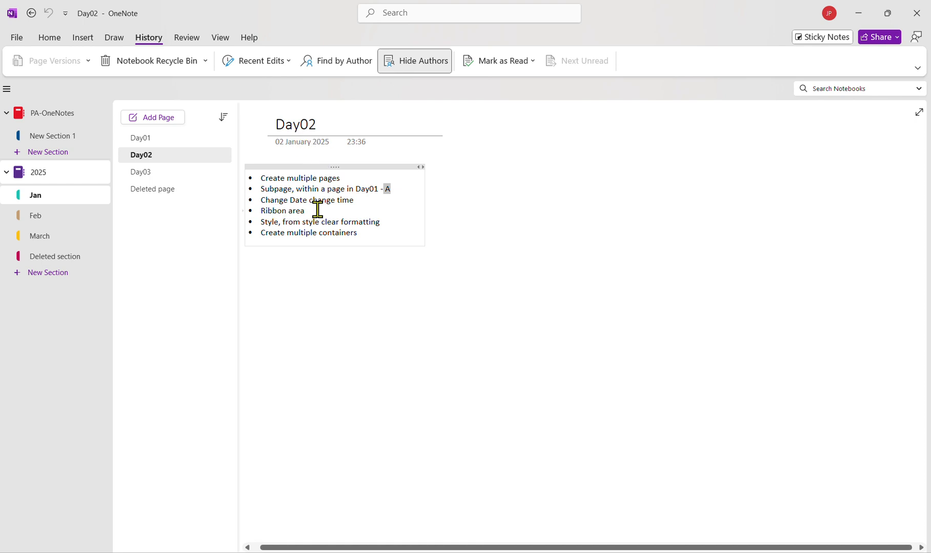
{"action": "left_click", "coordinate": [45, 43]}
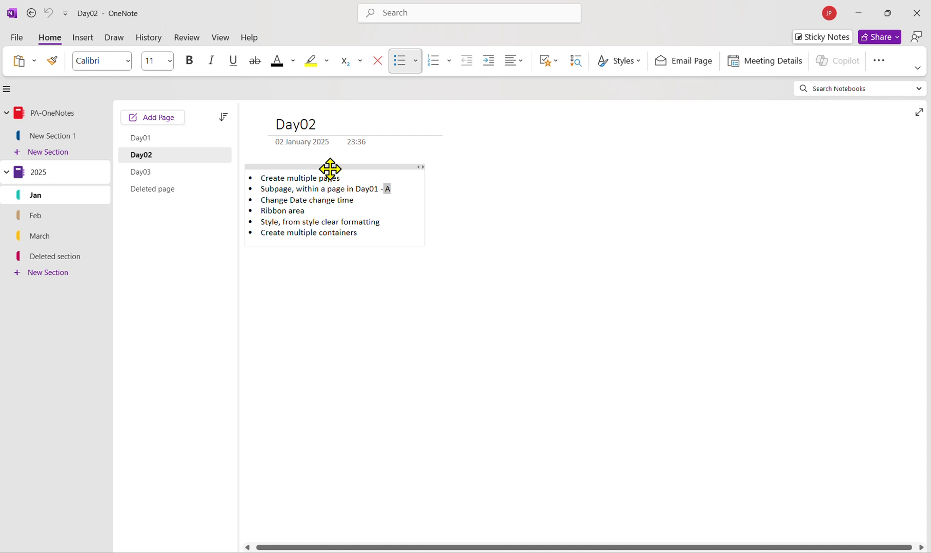
{"action": "left_click", "coordinate": [146, 139]}
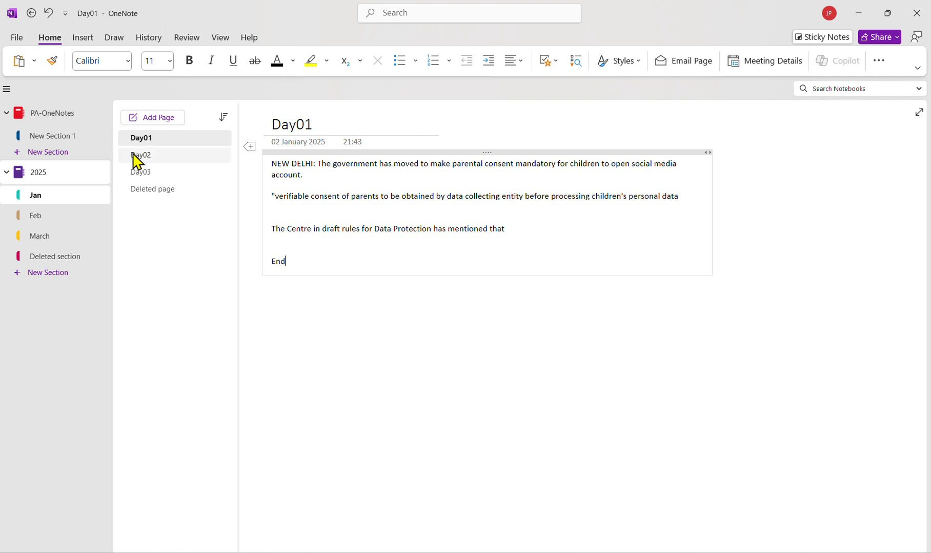
{"action": "left_click", "coordinate": [157, 189]}
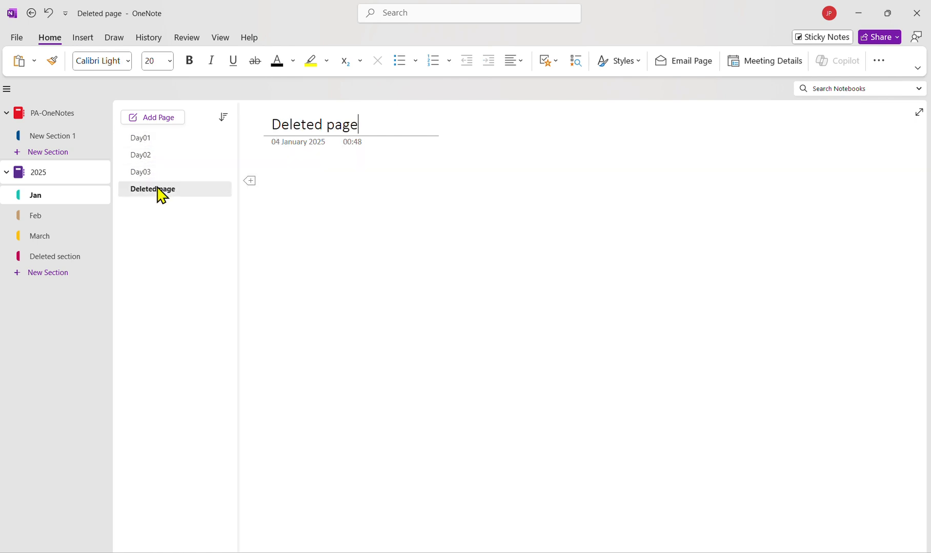
Add a page to the Jan section and title it "Deleted page-2"
{"action": "left_click", "coordinate": [159, 120]}
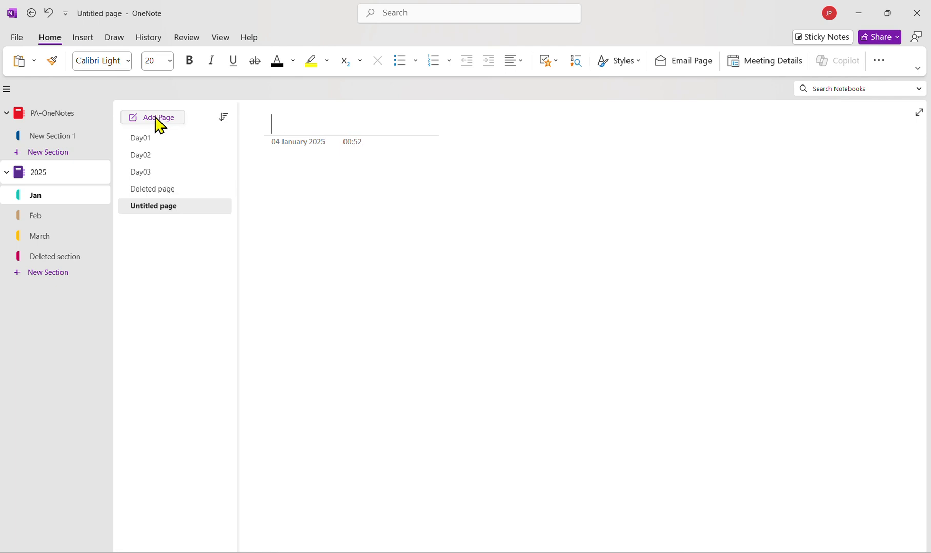
{"action": "left_click", "coordinate": [143, 209]}
{"action": "right_click", "coordinate": [146, 214]}
{"action": "left_click", "coordinate": [177, 214]}
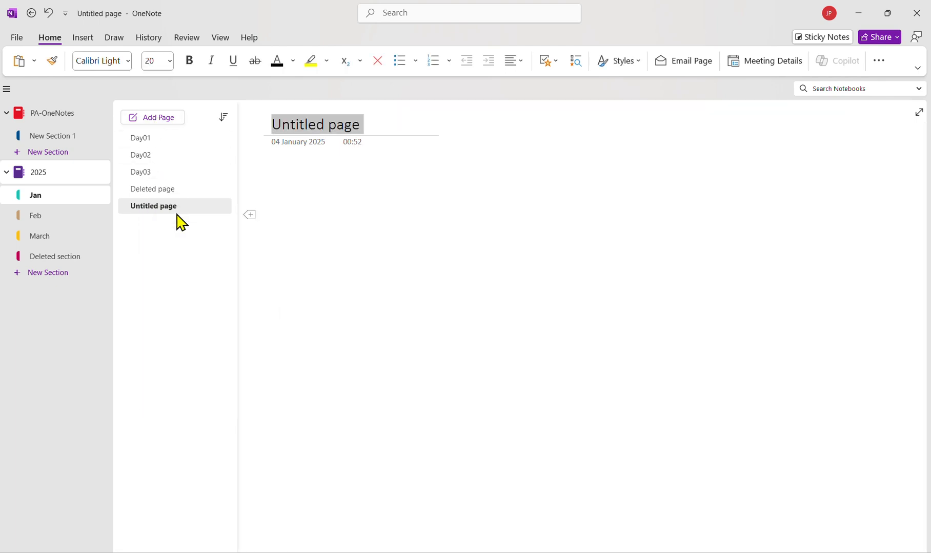
{"action": "type", "text": "Deletre"}
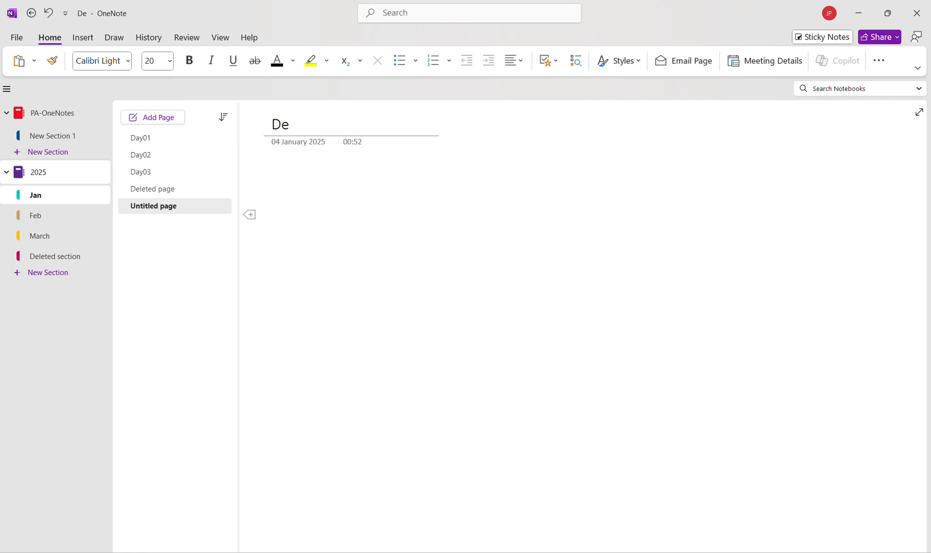
{"action": "key", "text": "BackSpace"}
{"action": "key", "text": "BackSpace"}
{"action": "key", "text": "BackSpace"}
{"action": "key", "text": "BackSpace"}
{"action": "type", "text": "eted"}
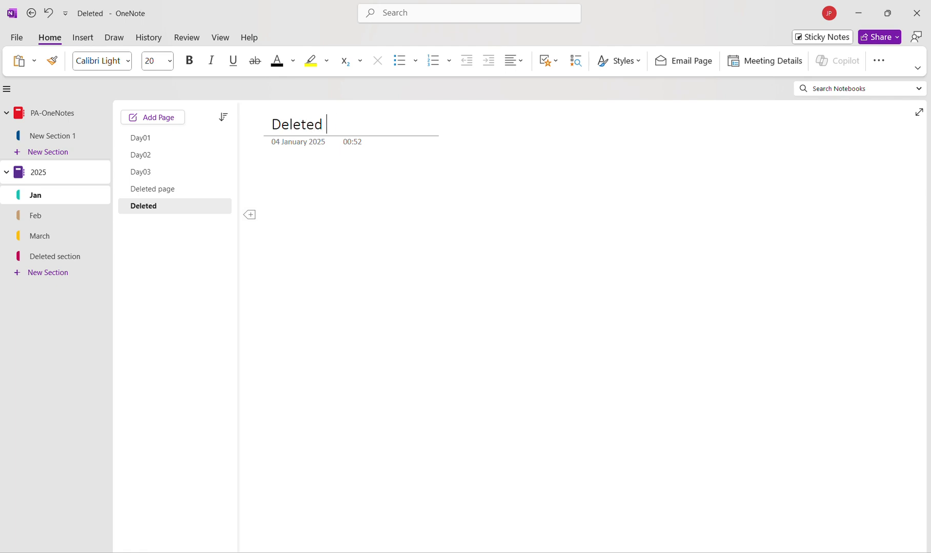
{"action": "type", "text": " page-"}
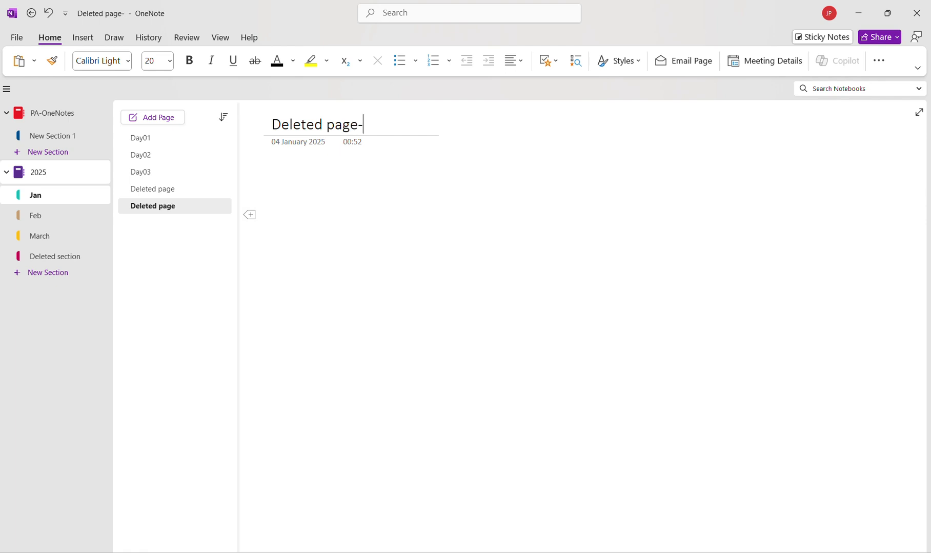
{"action": "type", "text": "2"}
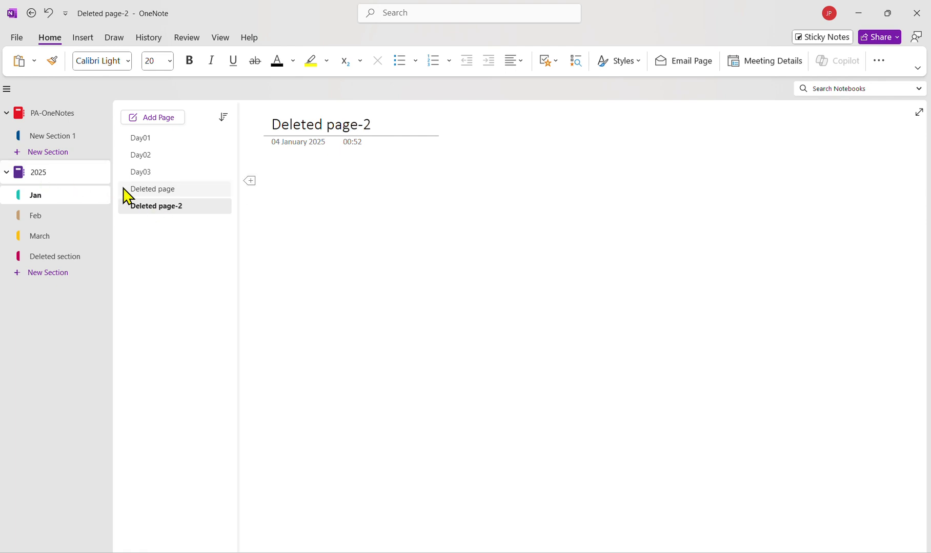
Delete the pages "Deleted page" and "Deleted page-2" from the Jan section
{"action": "left_click", "coordinate": [145, 194]}
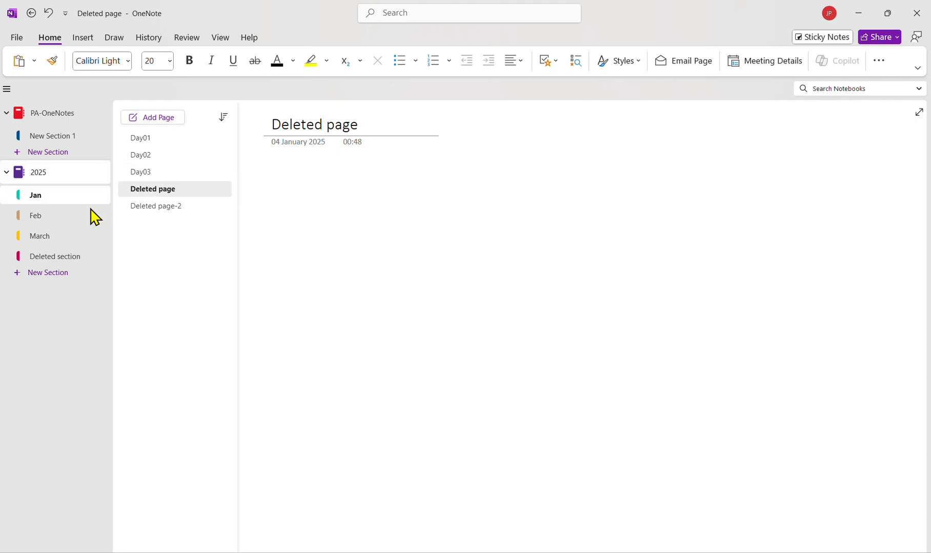
{"action": "right_click", "coordinate": [160, 194]}
{"action": "left_click", "coordinate": [193, 216]}
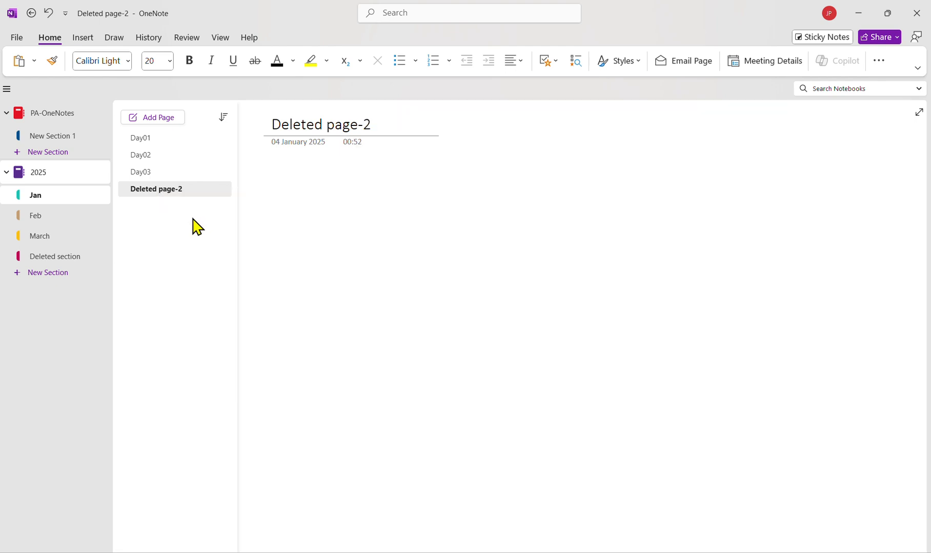
{"action": "right_click", "coordinate": [163, 194]}
{"action": "left_click", "coordinate": [202, 216]}
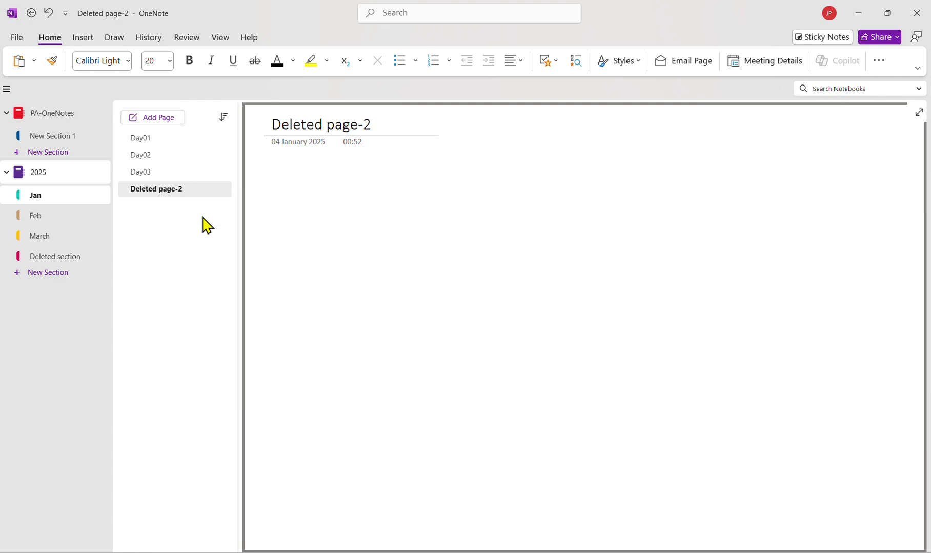
Delete the section "Deleted section" from the 2025 notebook, moving it to Deleted Notes
{"action": "right_click", "coordinate": [58, 257]}
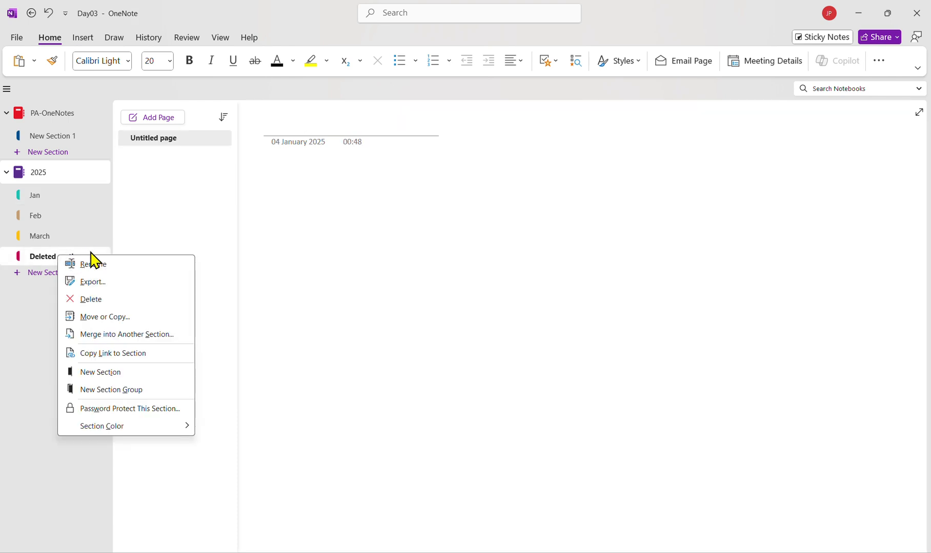
{"action": "left_click", "coordinate": [95, 300]}
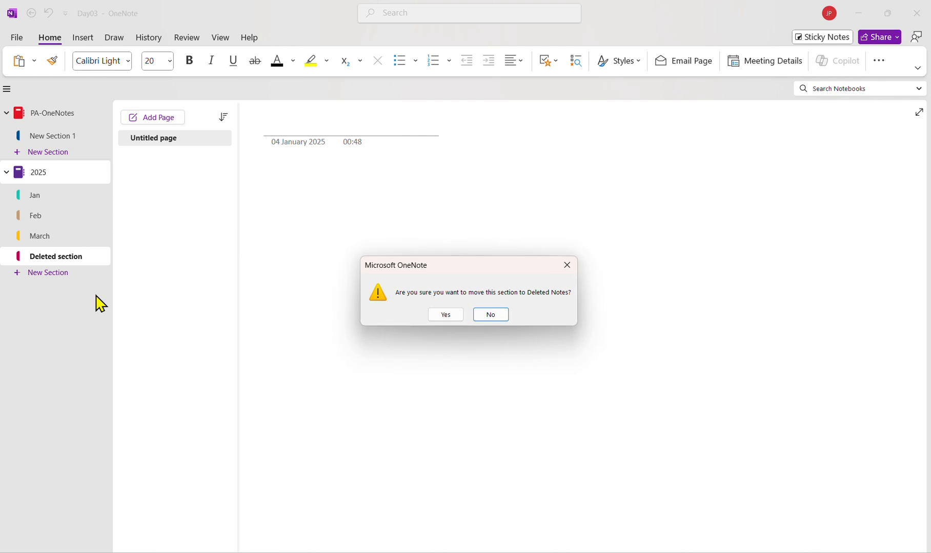
{"action": "left_click", "coordinate": [457, 316]}
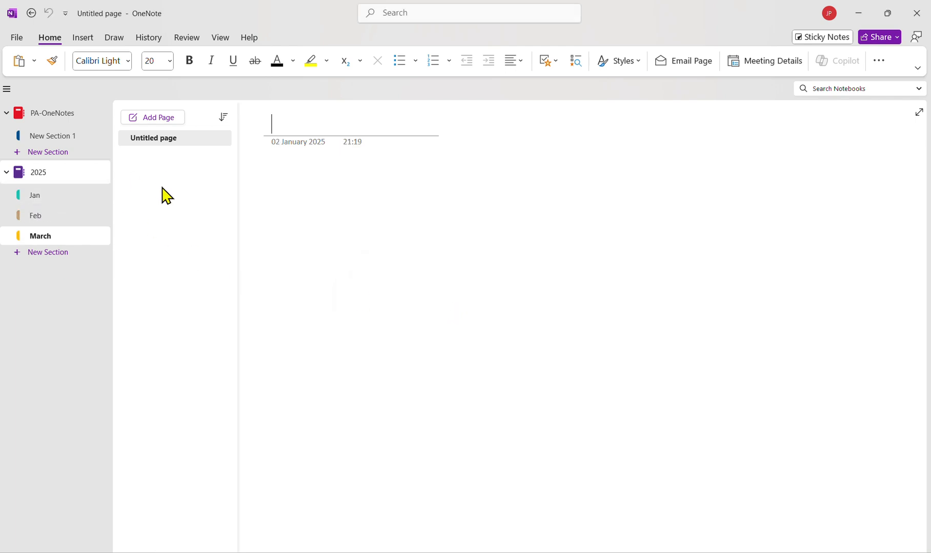
Check the remaining Jan, Feb and March sections of the 2025 notebook and view the Day01 page
{"action": "left_click", "coordinate": [34, 199]}
{"action": "left_click", "coordinate": [35, 221]}
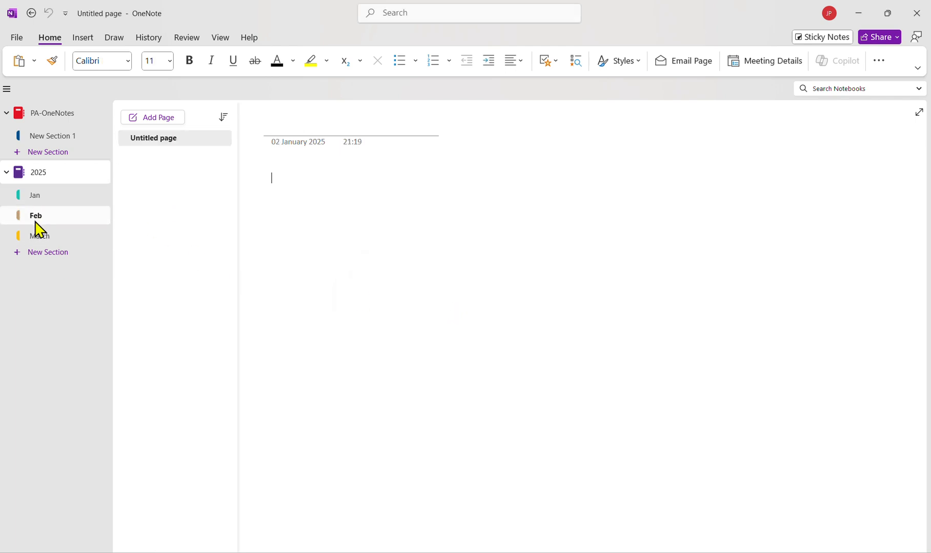
{"action": "left_click", "coordinate": [44, 236]}
{"action": "left_click", "coordinate": [39, 196]}
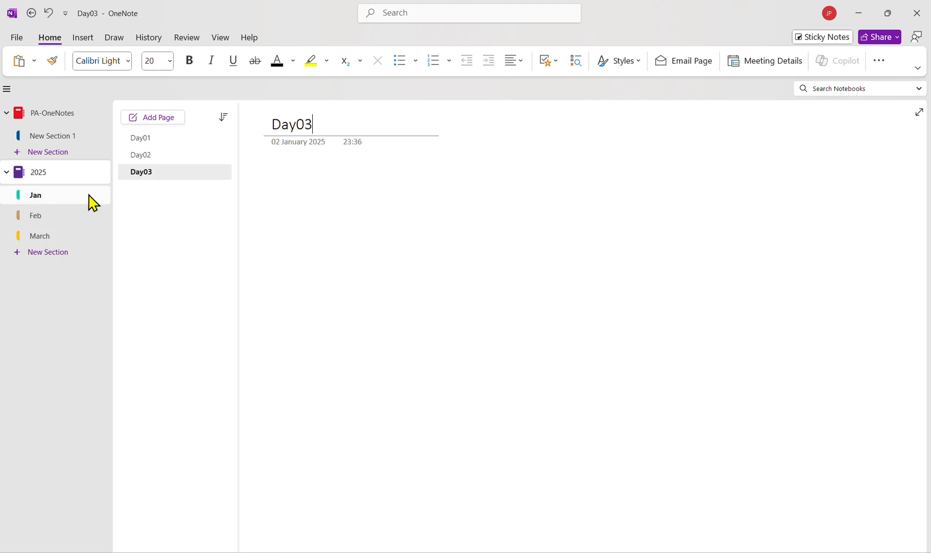
{"action": "left_click", "coordinate": [149, 140]}
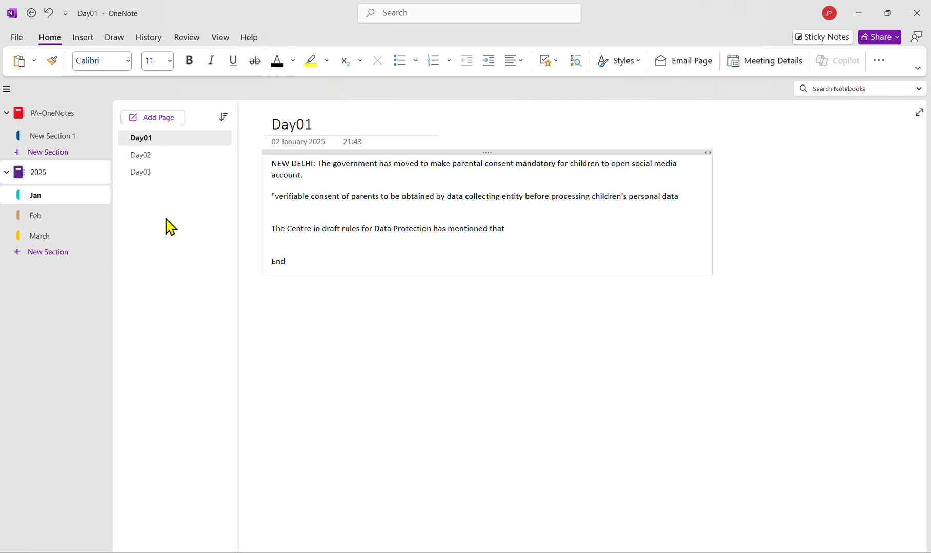
Open the 2025 notebook's recycle bin and view the deleted pages "Deleted page" and "Deleted page-2"
{"action": "left_click", "coordinate": [151, 41]}
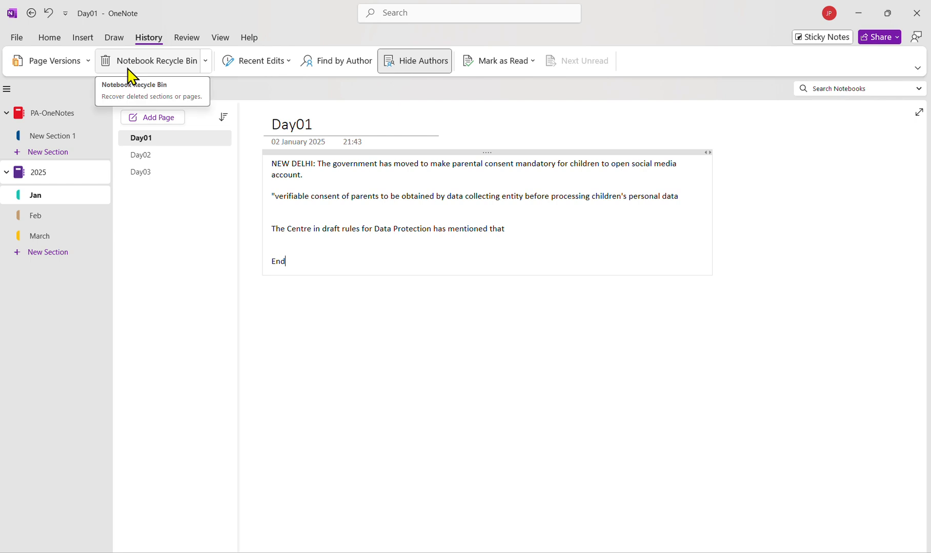
{"action": "left_click", "coordinate": [170, 72]}
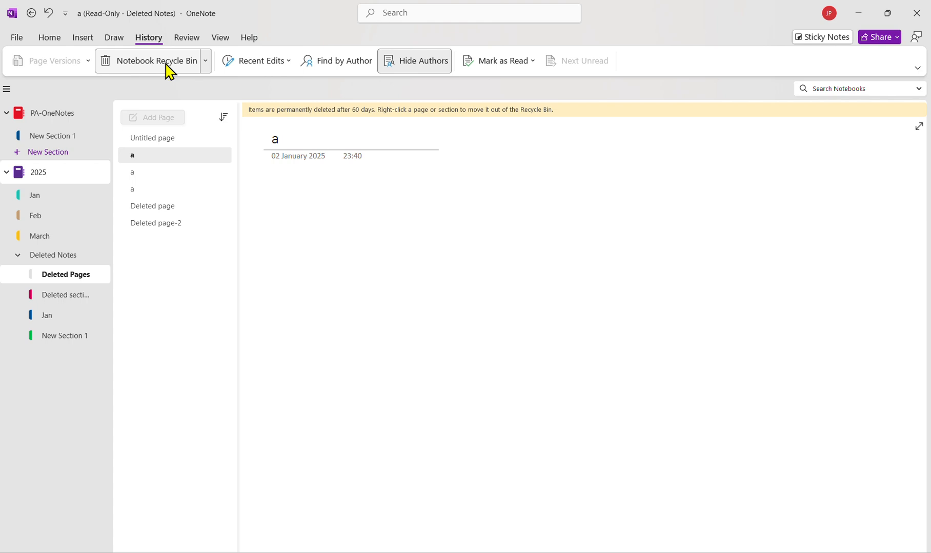
{"action": "left_click", "coordinate": [159, 210]}
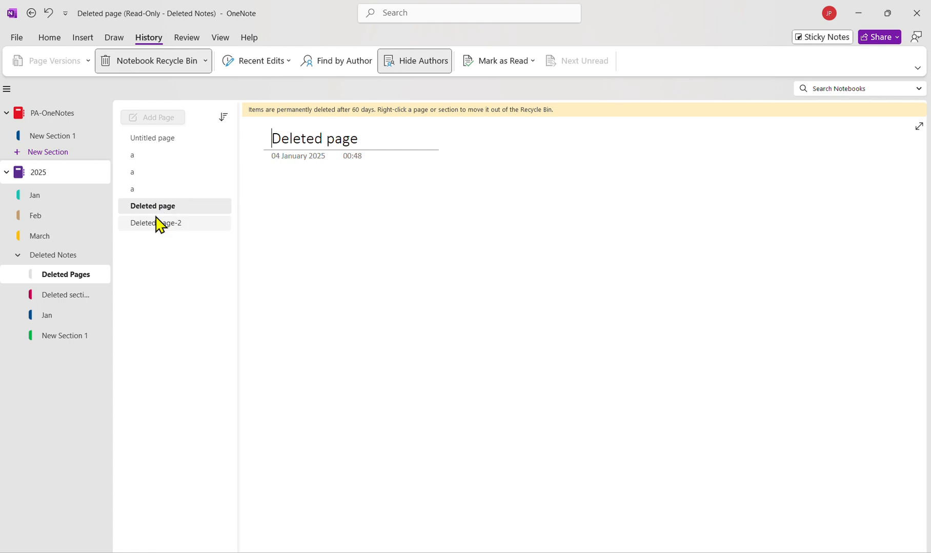
{"action": "left_click", "coordinate": [157, 224]}
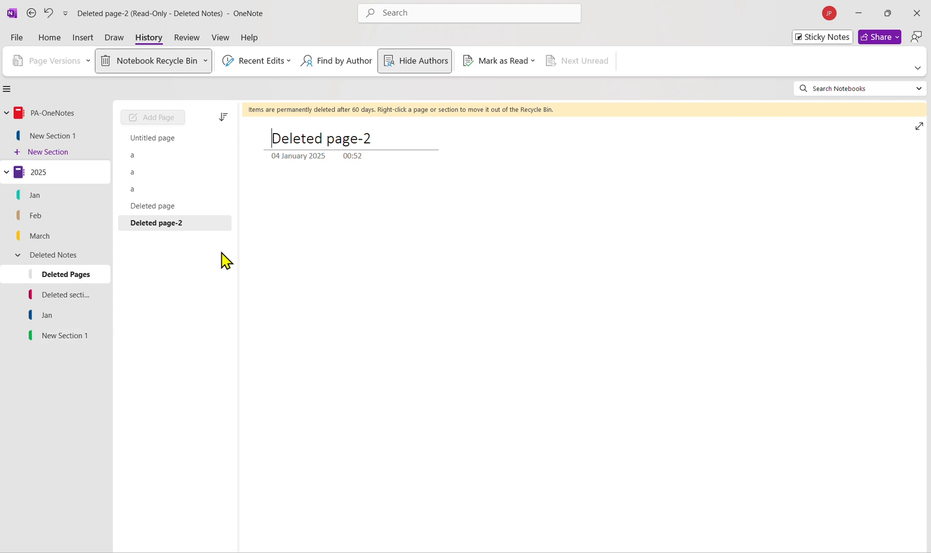
Restore "Deleted page" from the recycle bin by moving it to the Jan section of the 2025 notebook
{"action": "left_click", "coordinate": [164, 207]}
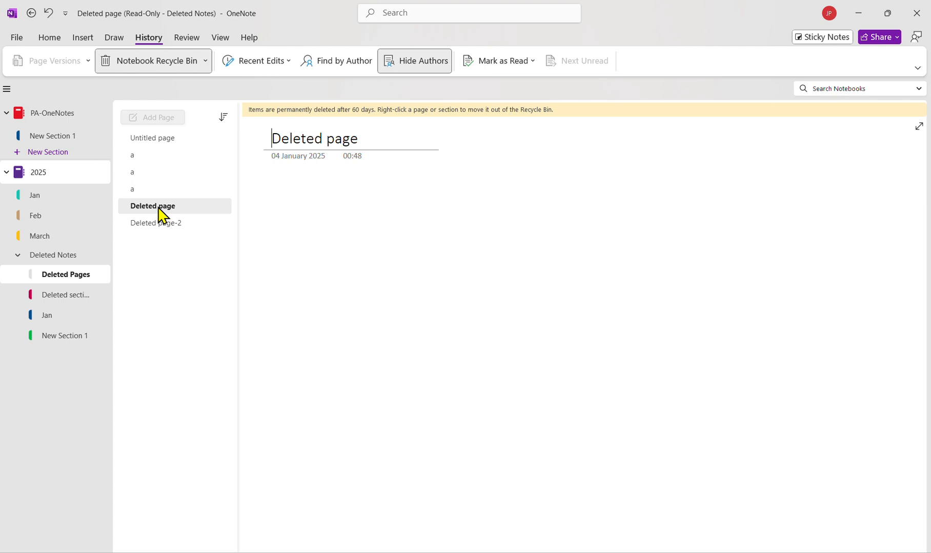
{"action": "right_click", "coordinate": [162, 215]}
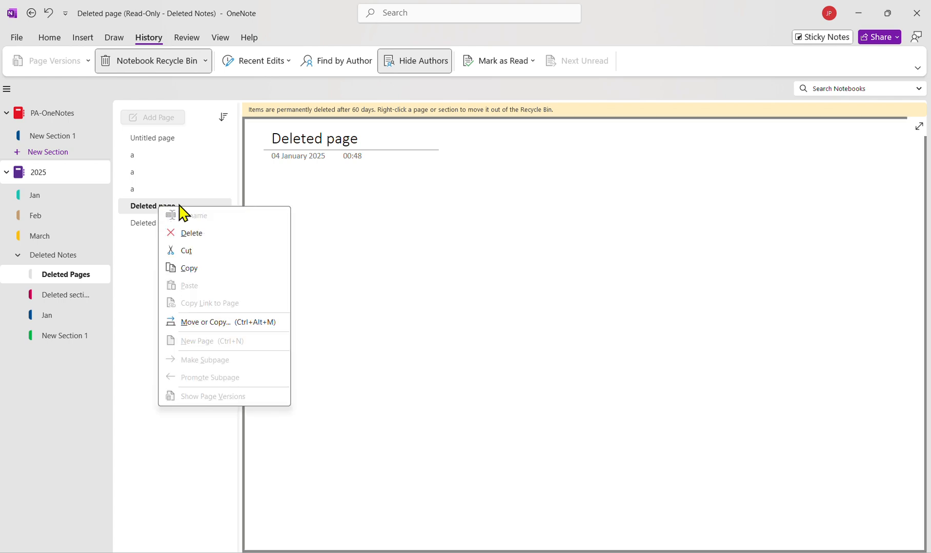
{"action": "left_click", "coordinate": [209, 327]}
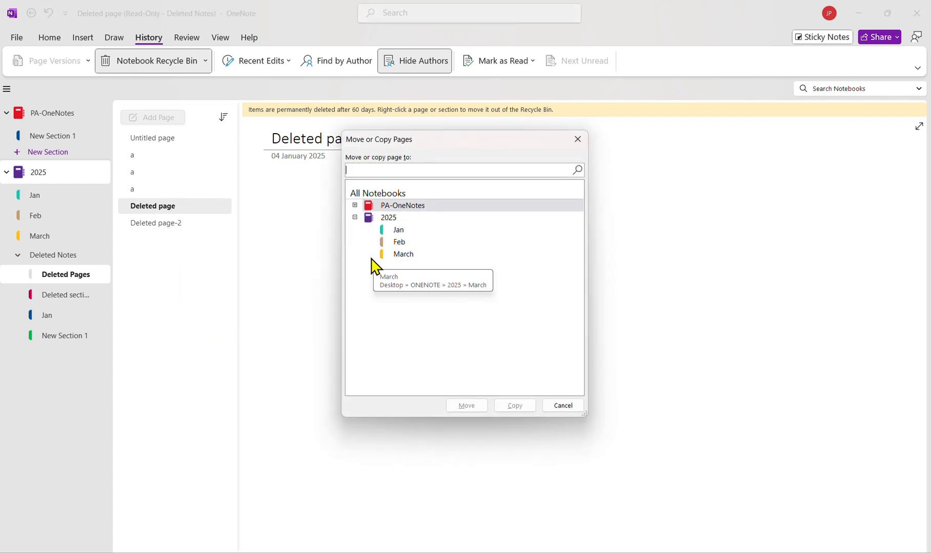
{"action": "left_click", "coordinate": [388, 218]}
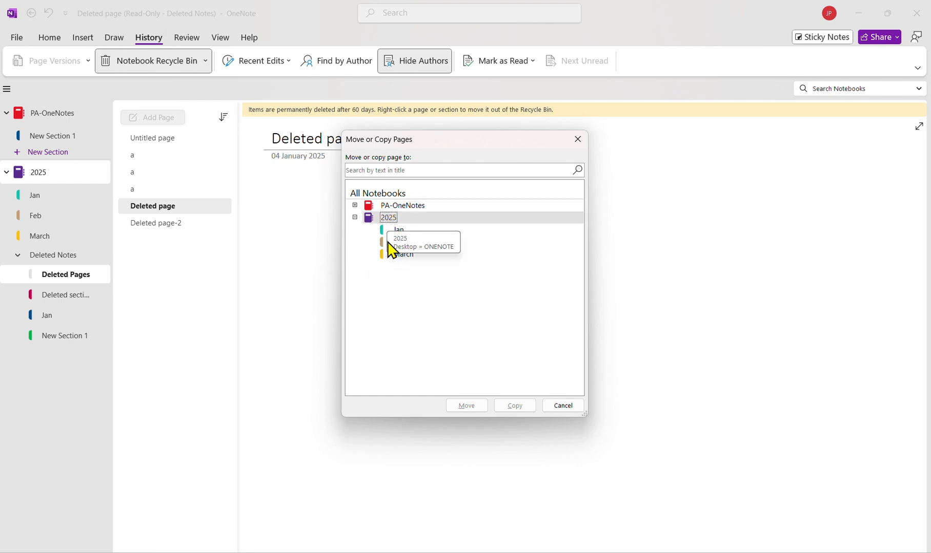
{"action": "left_click", "coordinate": [395, 232]}
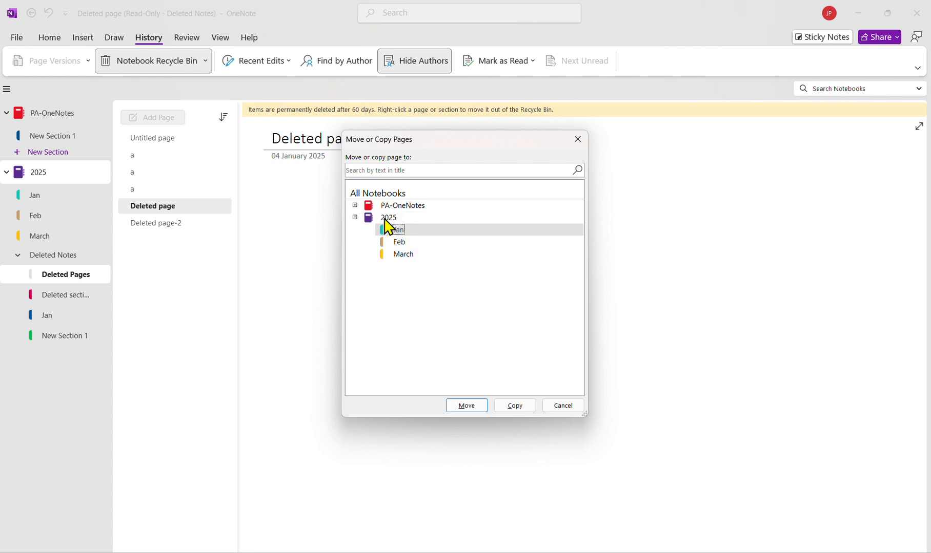
{"action": "left_click", "coordinate": [466, 405]}
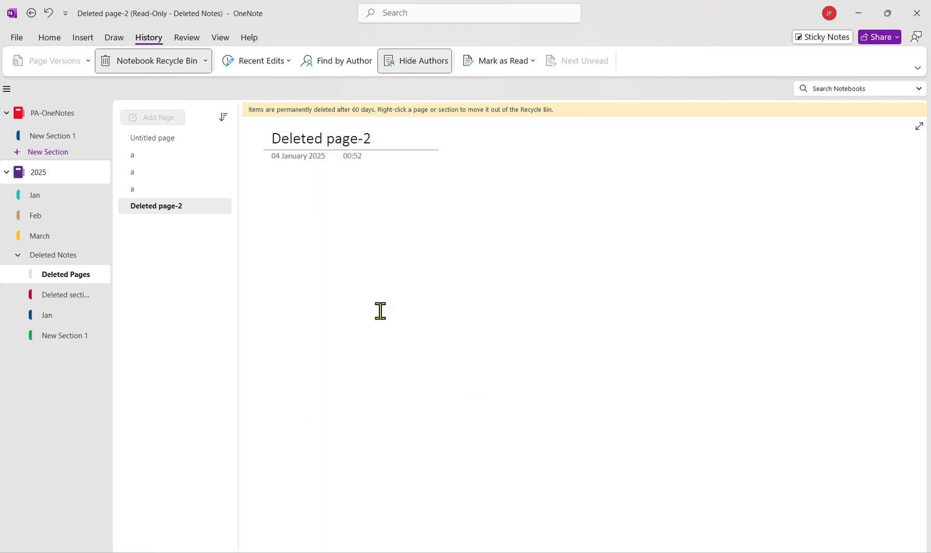
Move "Deleted page-2" out of the recycle bin into the Jan section of the 2025 notebook
{"action": "right_click", "coordinate": [151, 207]}
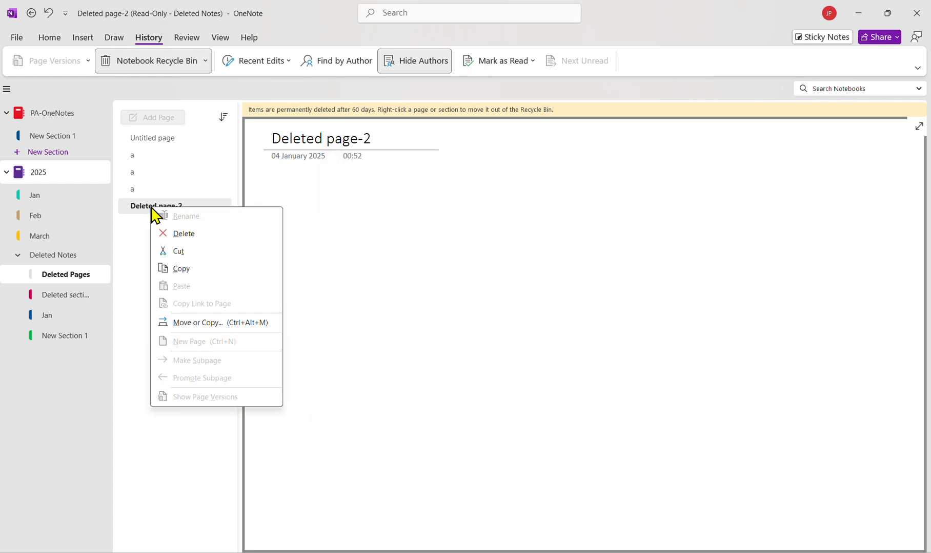
{"action": "left_click", "coordinate": [208, 321]}
{"action": "left_click", "coordinate": [400, 259]}
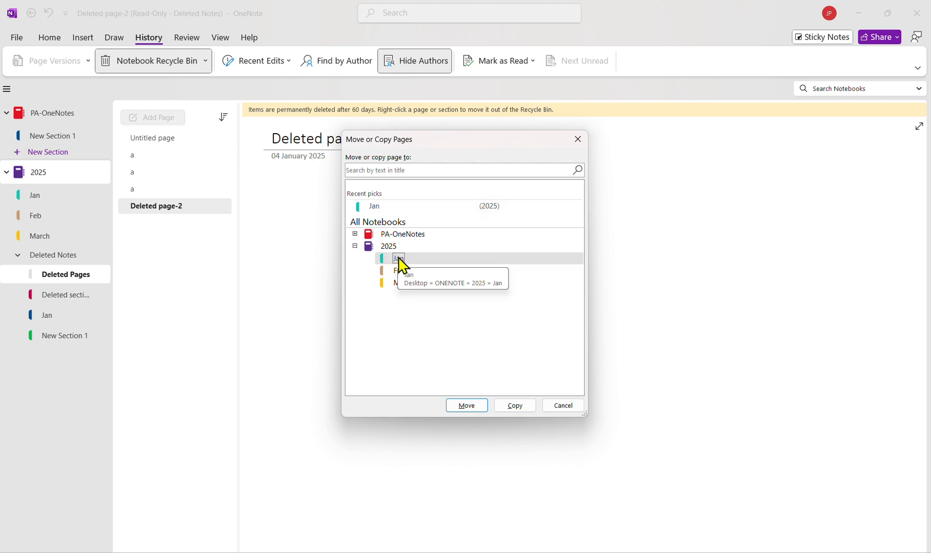
{"action": "left_click", "coordinate": [468, 406]}
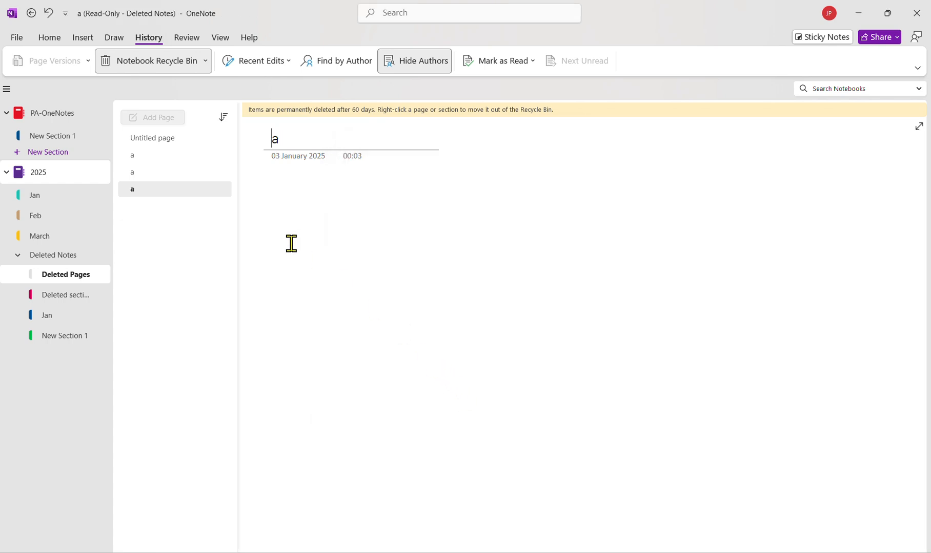
Restore the section "Deleted section" from the recycle bin by moving it into the 2025 notebook
{"action": "left_click", "coordinate": [54, 303]}
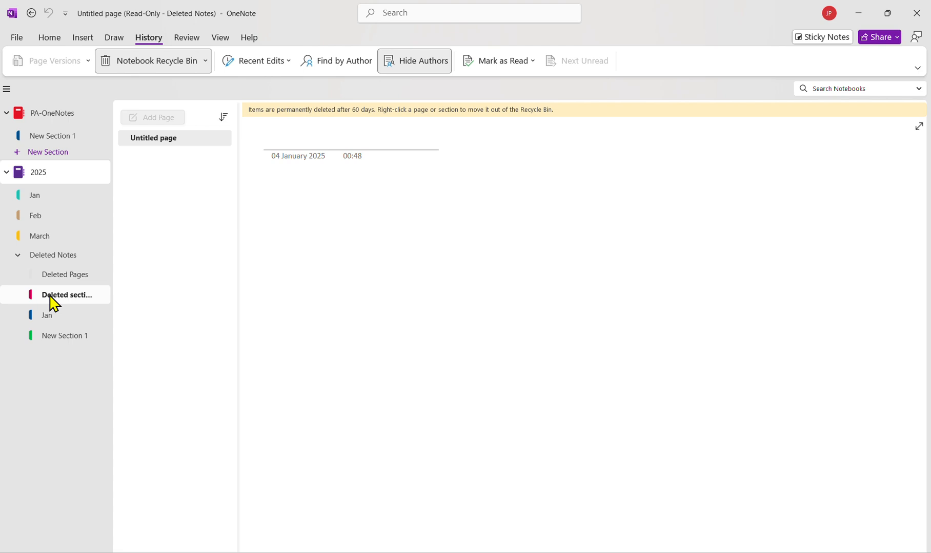
{"action": "right_click", "coordinate": [56, 292]}
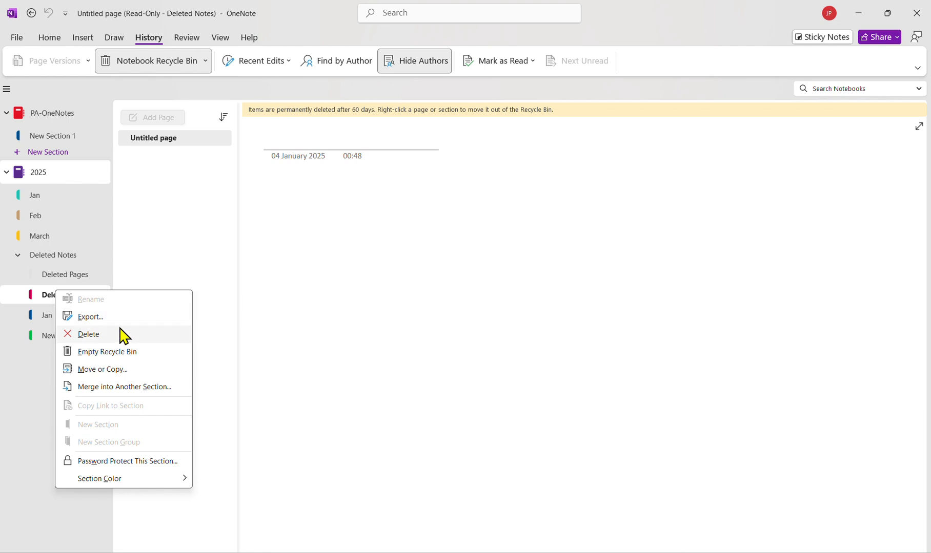
{"action": "left_click", "coordinate": [106, 371]}
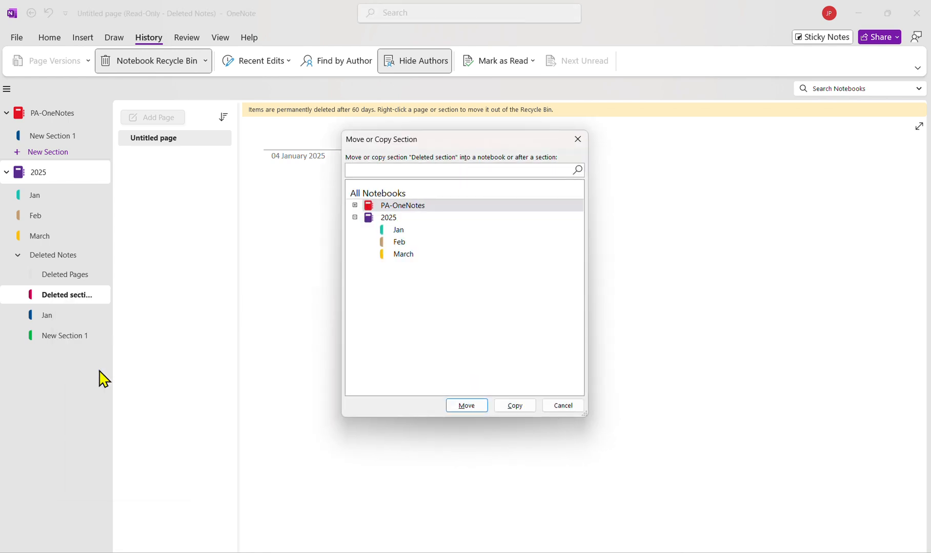
{"action": "left_click", "coordinate": [388, 219]}
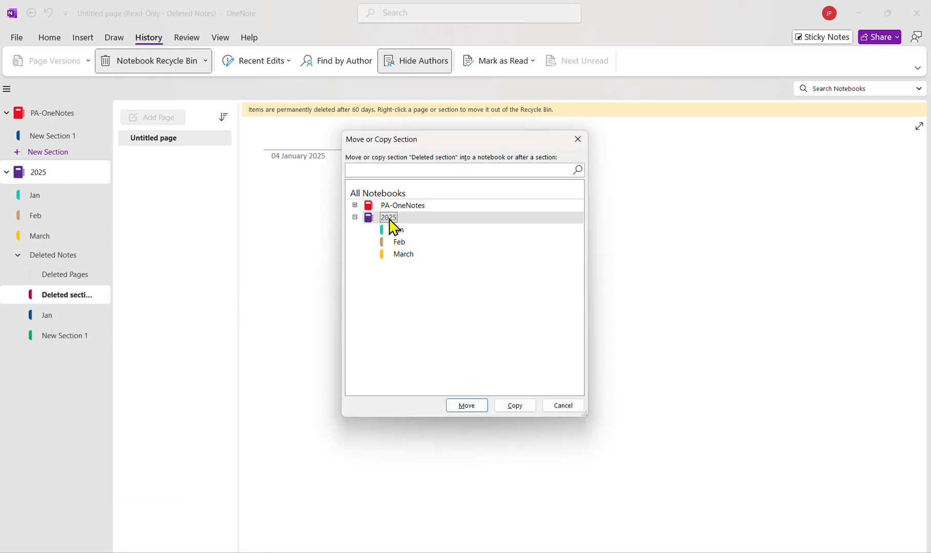
{"action": "left_click", "coordinate": [463, 408]}
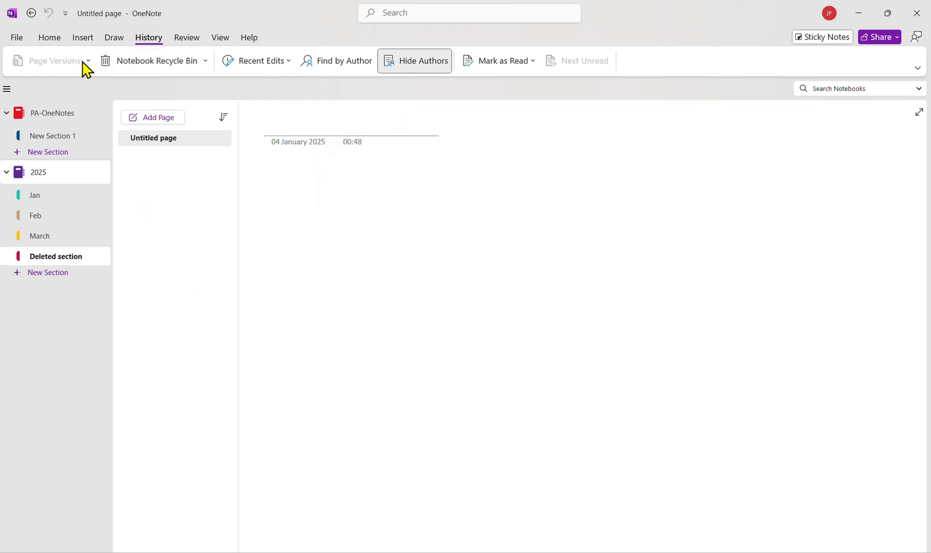
Check the 2025 notebook's recycle bin once more, close it, and open the Jan section
{"action": "left_click", "coordinate": [140, 60]}
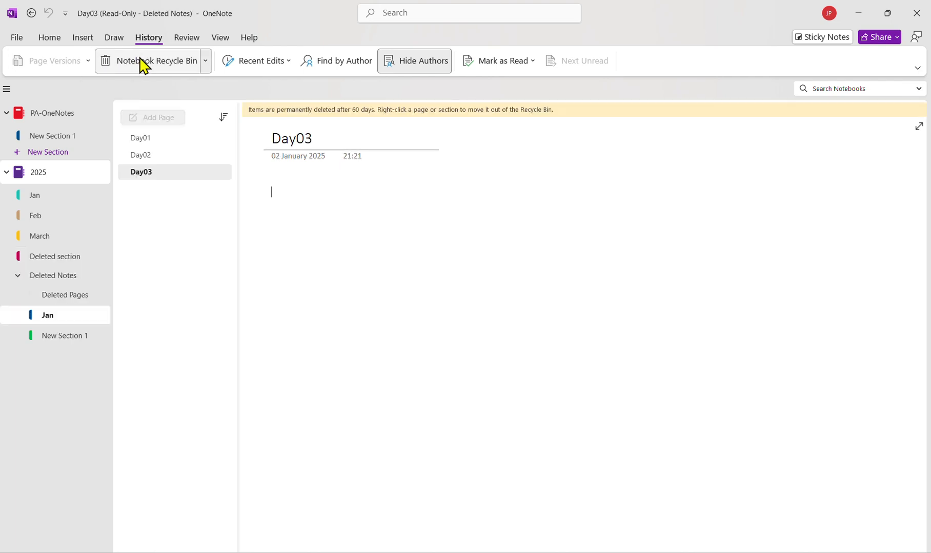
{"action": "left_click", "coordinate": [143, 62]}
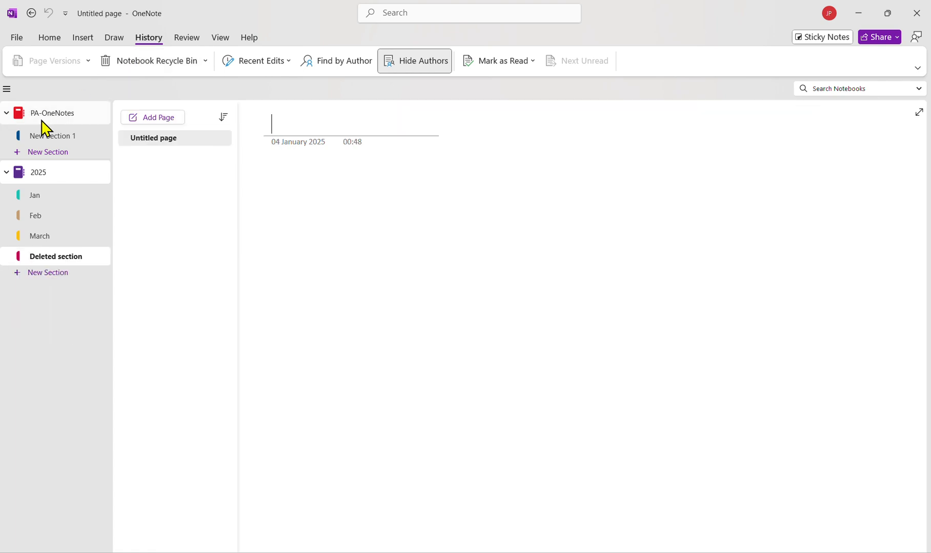
{"action": "left_click", "coordinate": [36, 196]}
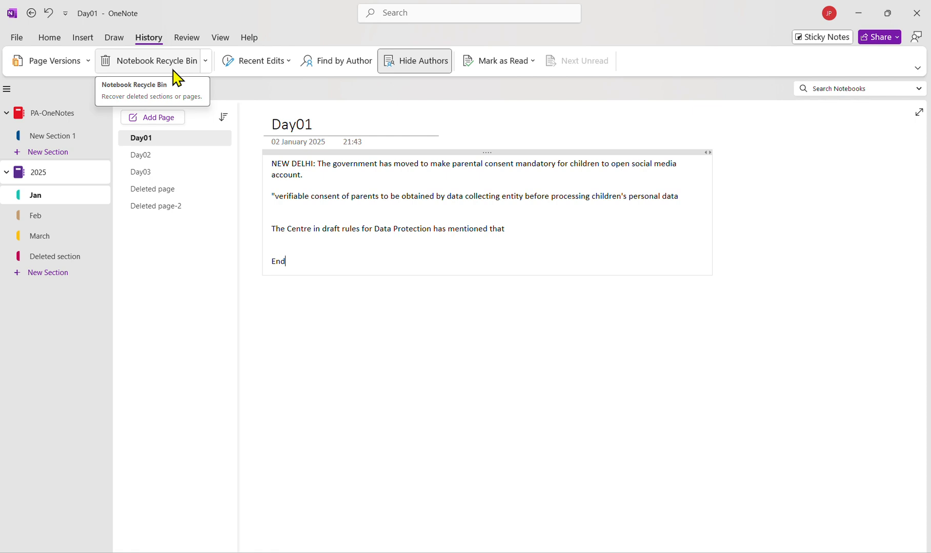
Show the page versions of Day01 in the Jan section and view the 03-01-2025 and 02-01-2025 versions
{"action": "left_click", "coordinate": [145, 136]}
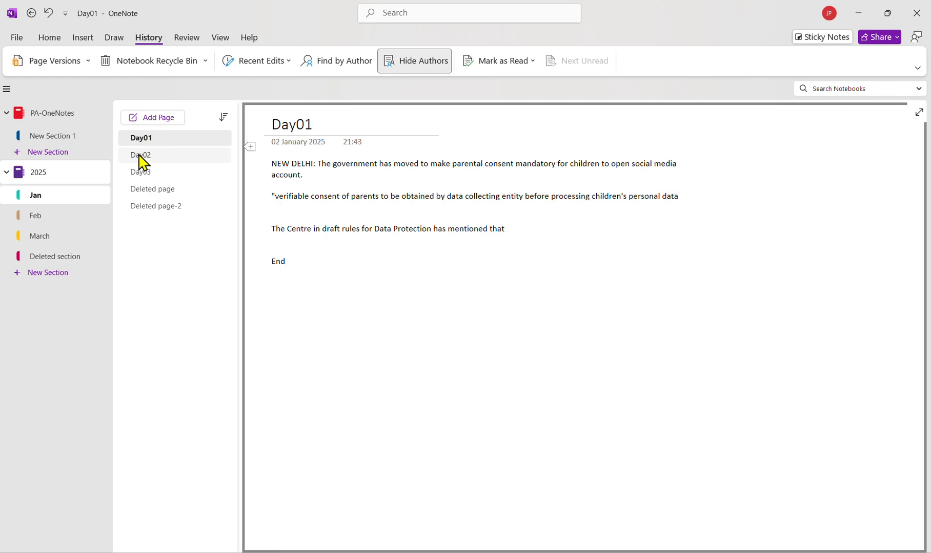
{"action": "left_click", "coordinate": [141, 139]}
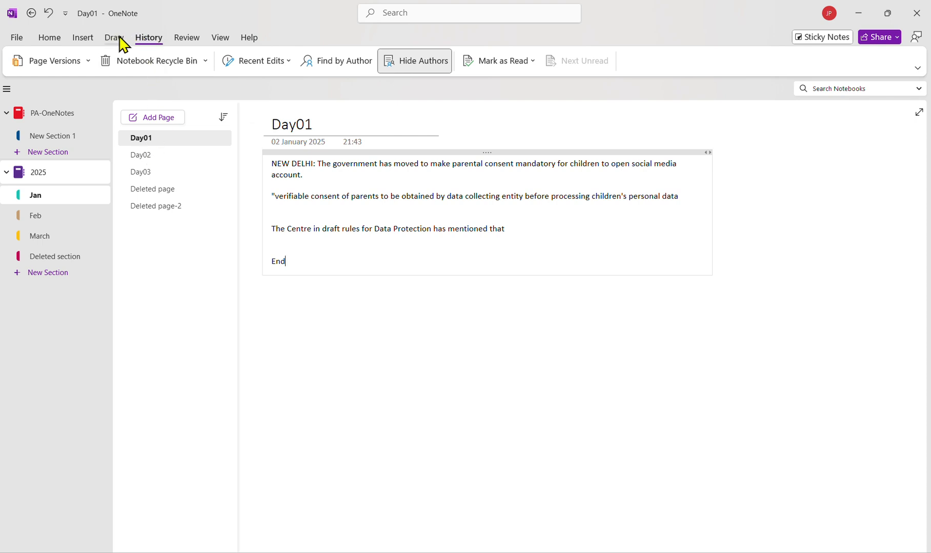
{"action": "left_click", "coordinate": [45, 71]}
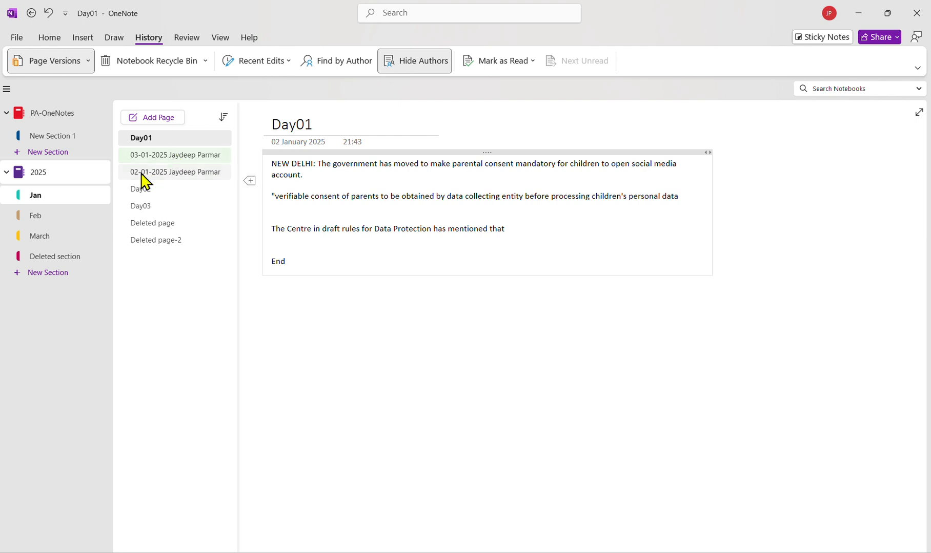
{"action": "left_click", "coordinate": [161, 155]}
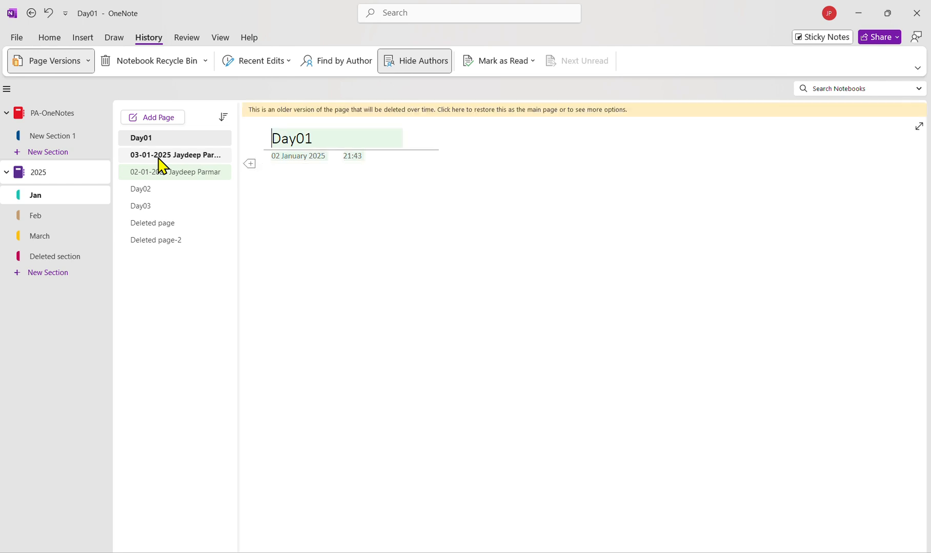
{"action": "left_click", "coordinate": [156, 177]}
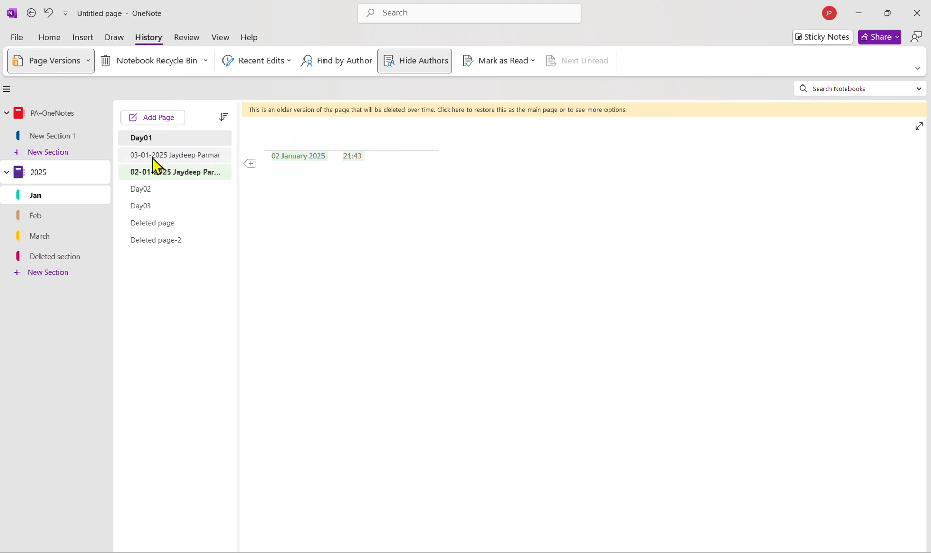
{"action": "left_click", "coordinate": [153, 159]}
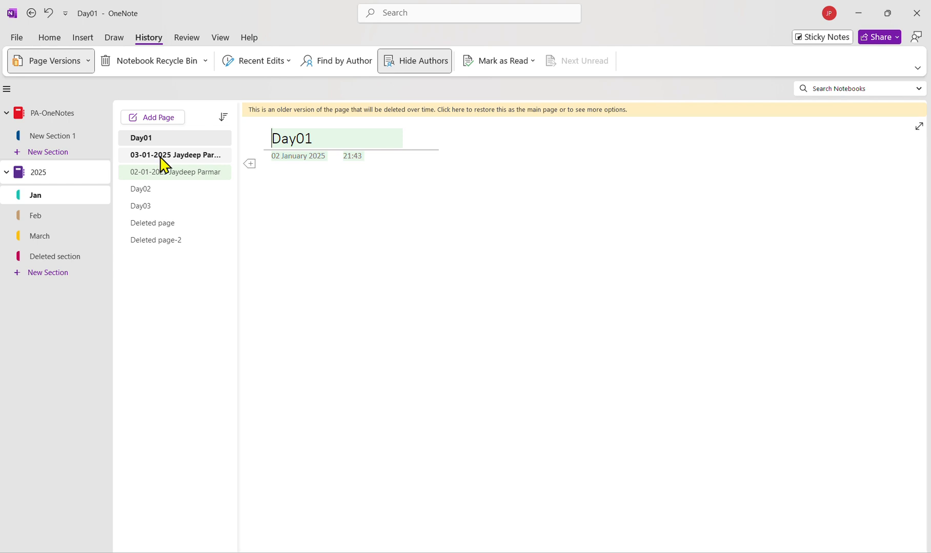
{"action": "left_click", "coordinate": [153, 173]}
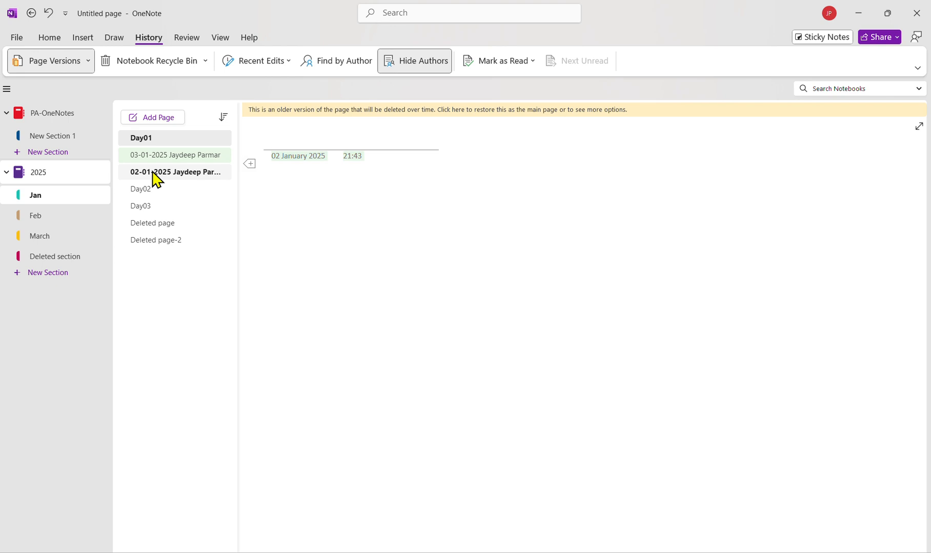
Copy the 03-01-2025 version of Day01 as a page into the Jan section of the 2025 notebook
{"action": "left_click", "coordinate": [173, 156]}
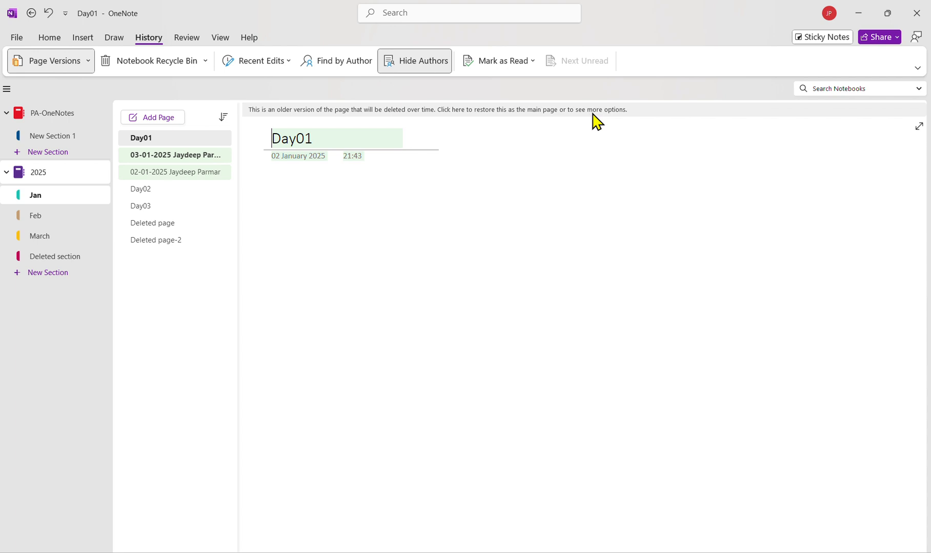
{"action": "left_click", "coordinate": [504, 112]}
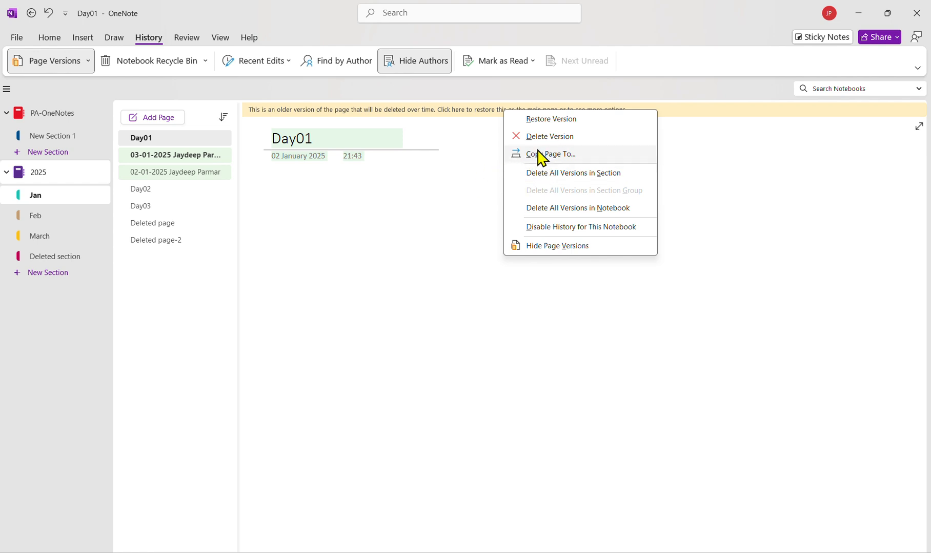
{"action": "left_click", "coordinate": [539, 155]}
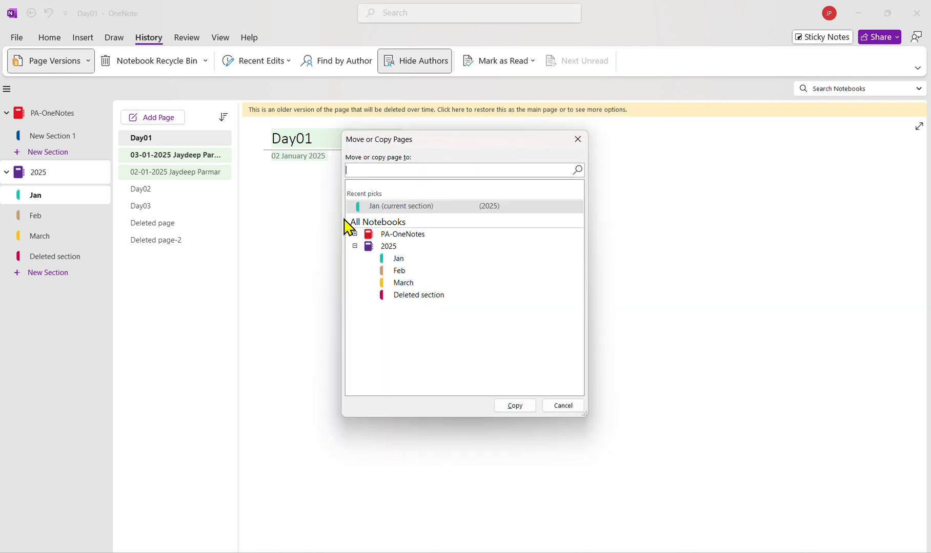
{"action": "left_click", "coordinate": [399, 259]}
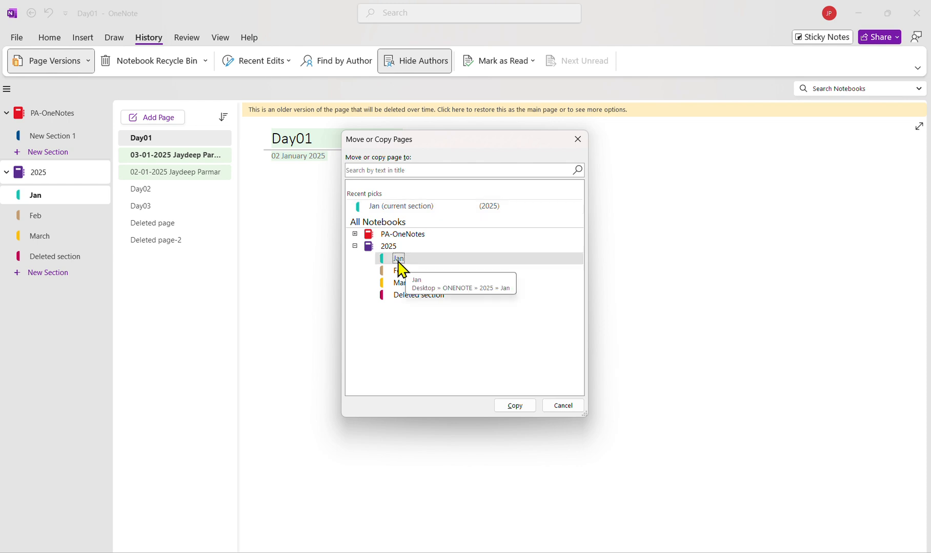
{"action": "left_click", "coordinate": [510, 406]}
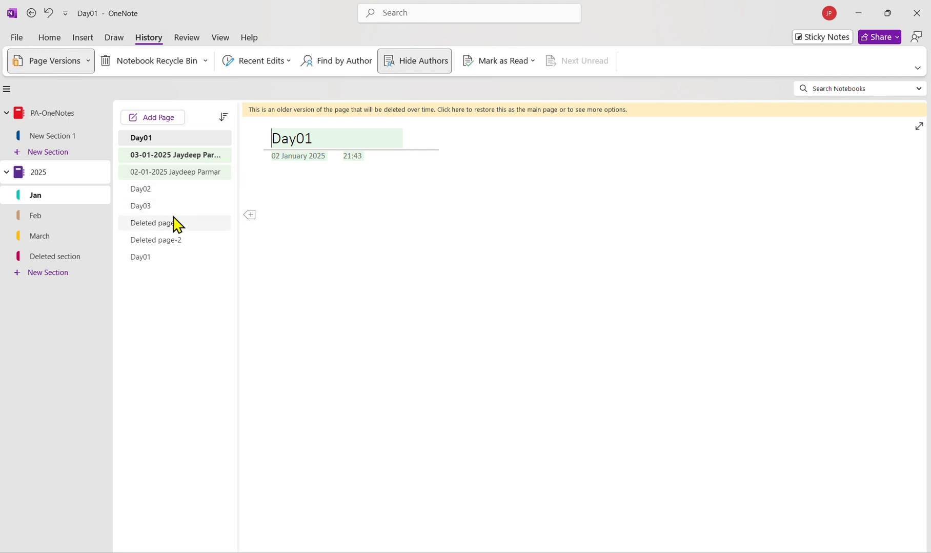
Copy the 02-01-2025 version of Day01 into the Jan section of the 2025 notebook
{"action": "left_click", "coordinate": [160, 174]}
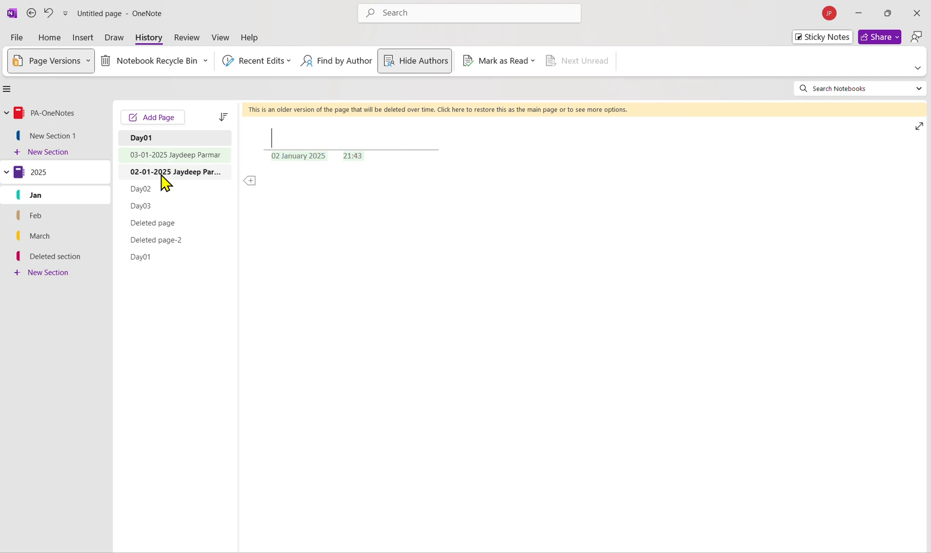
{"action": "left_click", "coordinate": [404, 109]}
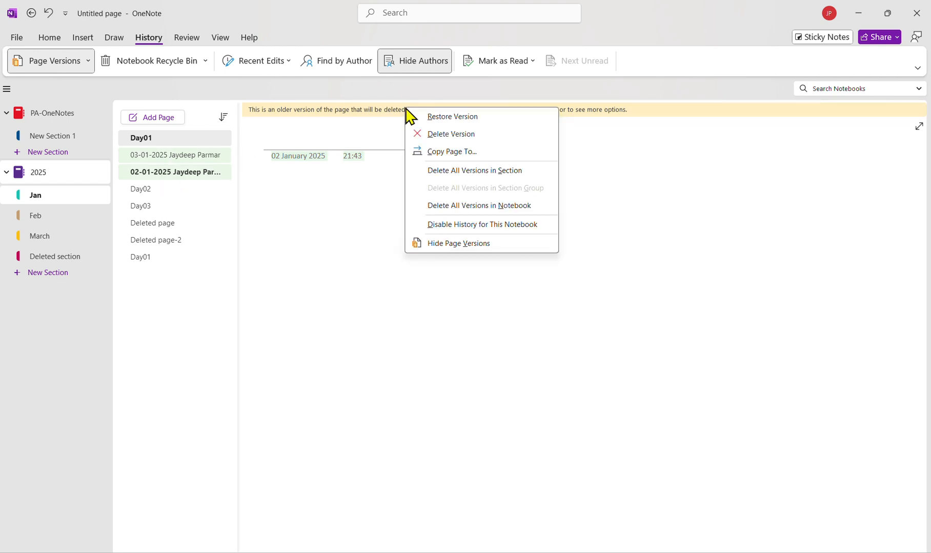
{"action": "left_click", "coordinate": [465, 161]}
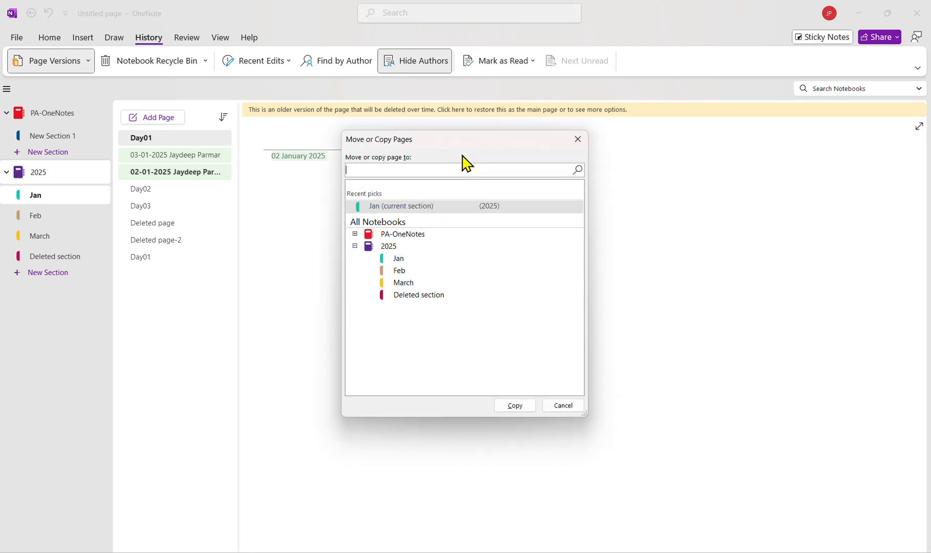
{"action": "left_click", "coordinate": [399, 260]}
{"action": "left_click", "coordinate": [514, 405]}
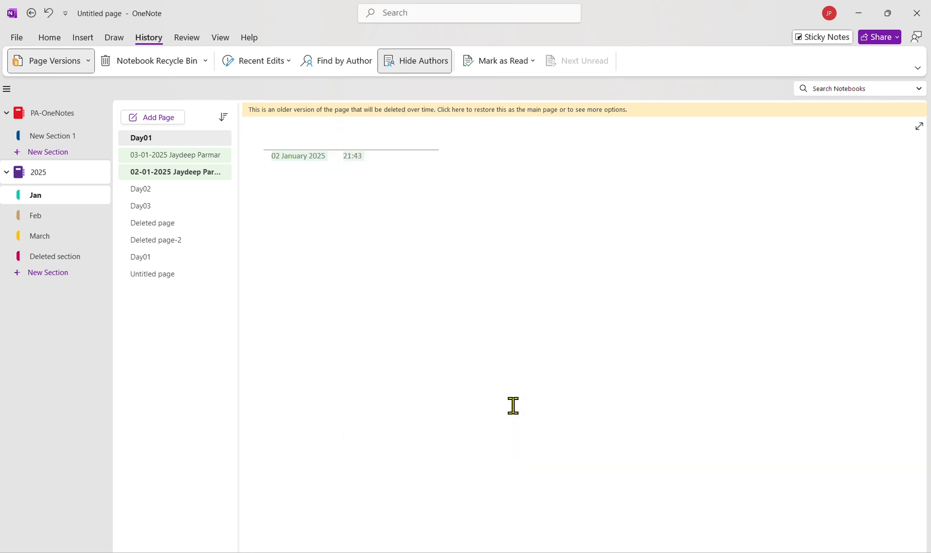
Compare the original Day01 page with its copied older version in the Jan section
{"action": "left_click", "coordinate": [141, 189]}
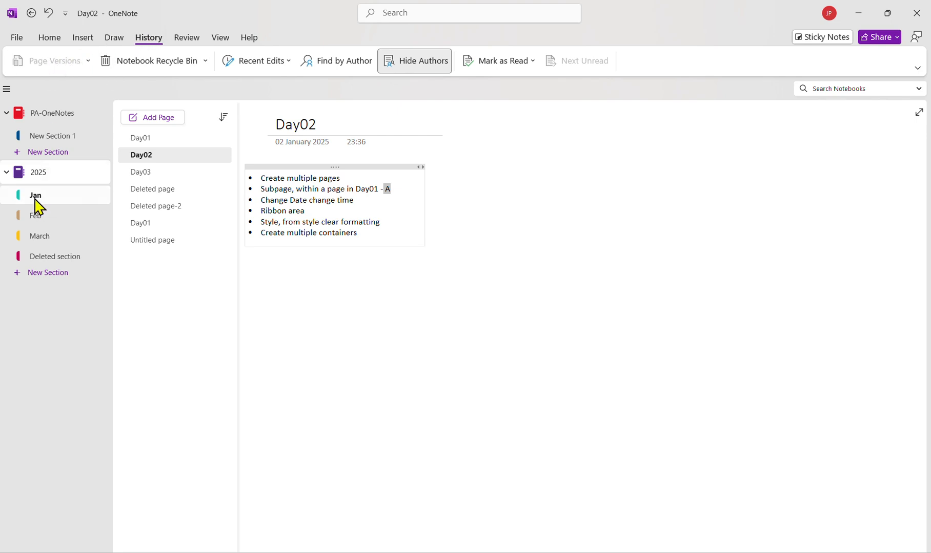
{"action": "left_click", "coordinate": [145, 140]}
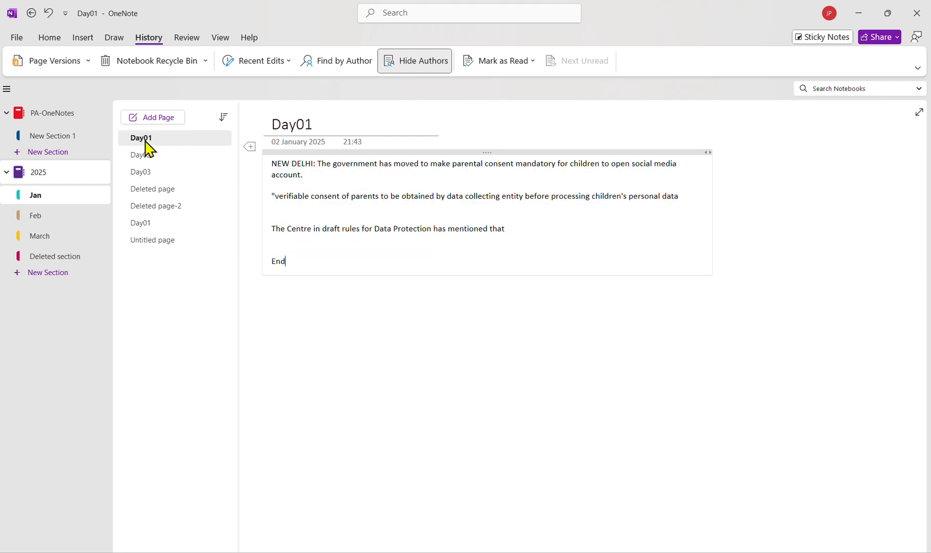
{"action": "left_click", "coordinate": [146, 225]}
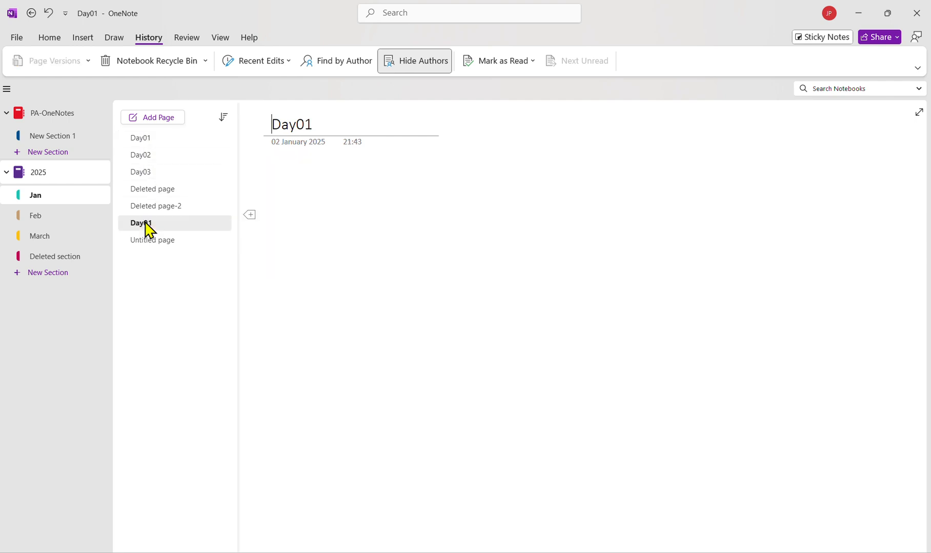
{"action": "left_click", "coordinate": [161, 149]}
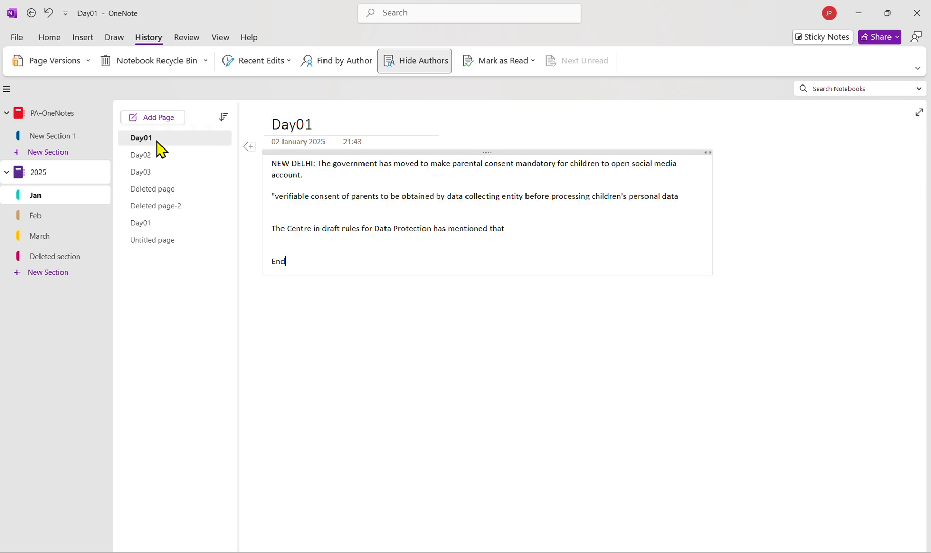
{"action": "left_click", "coordinate": [146, 224]}
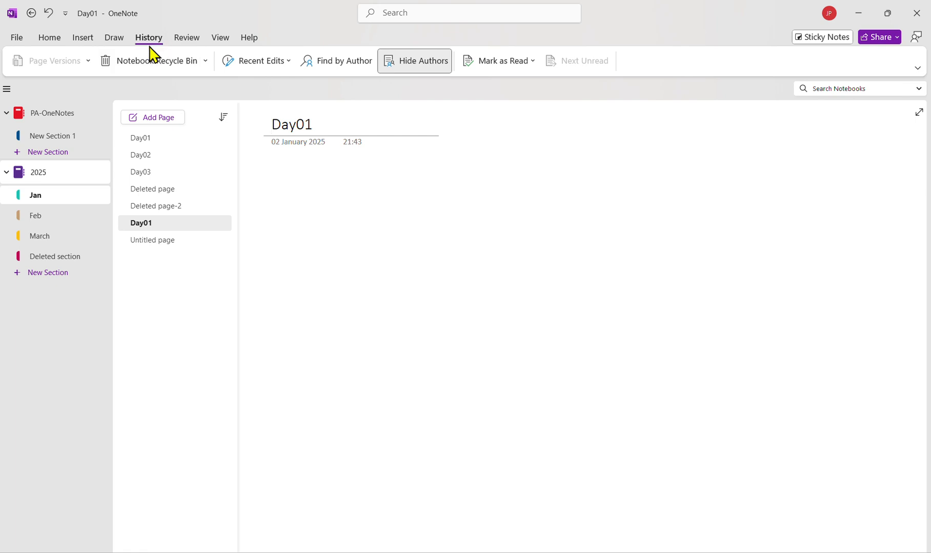
Show the page versions of the original Day01 page and restore its 03-01-2025 version as the main page
{"action": "left_click", "coordinate": [146, 139]}
{"action": "left_click", "coordinate": [55, 64]}
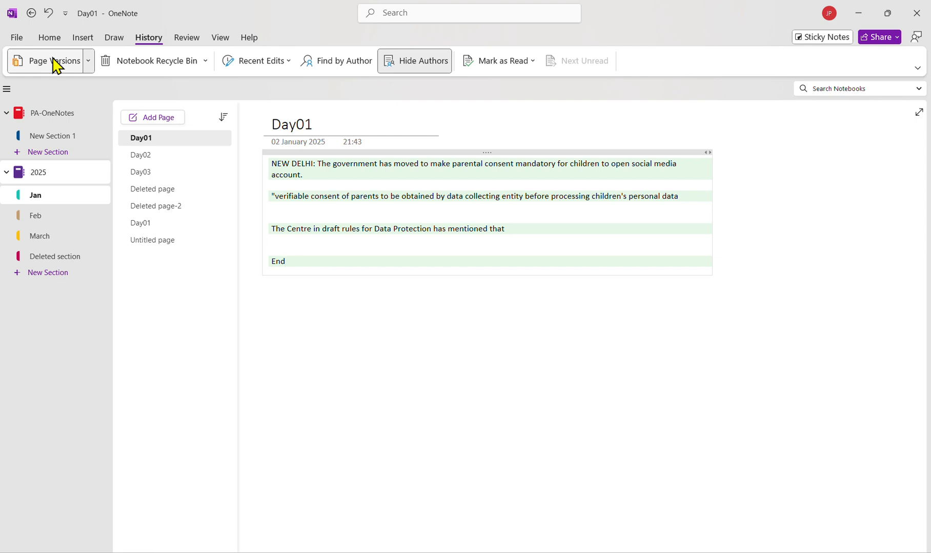
{"action": "left_click", "coordinate": [164, 159]}
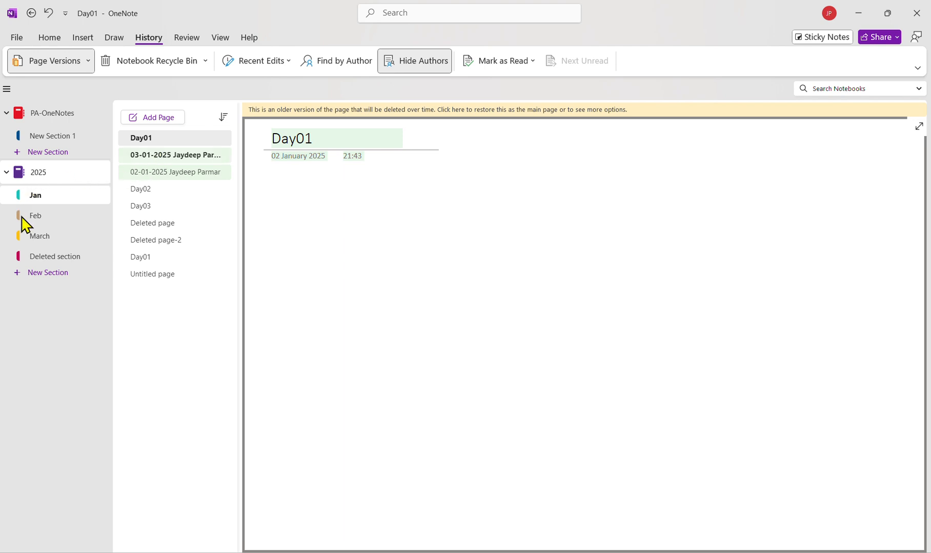
{"action": "right_click", "coordinate": [178, 157]}
{"action": "left_click", "coordinate": [162, 162]}
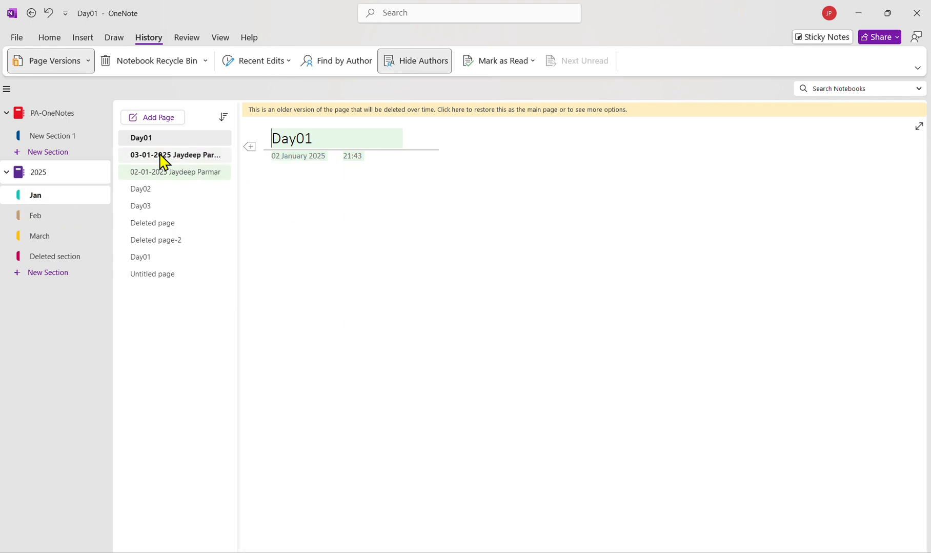
{"action": "right_click", "coordinate": [162, 162]}
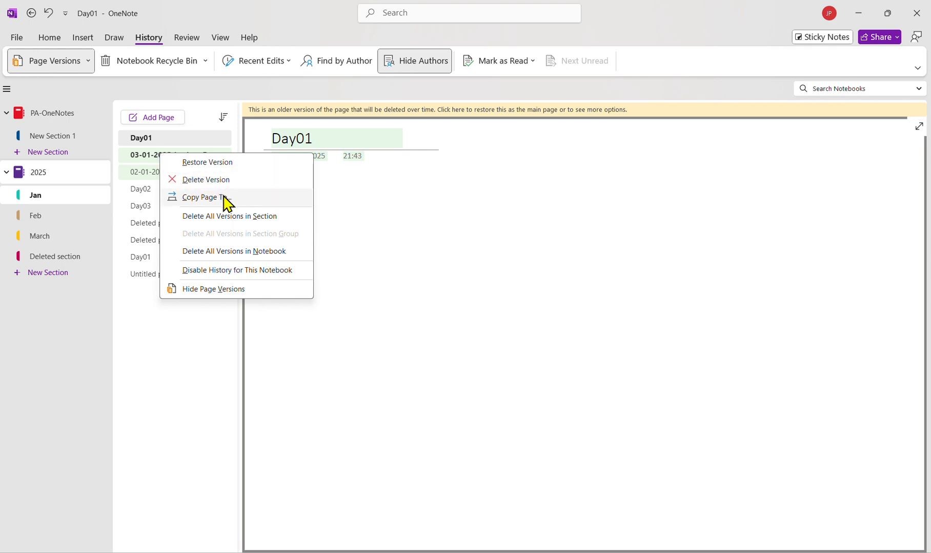
{"action": "left_click", "coordinate": [215, 168]}
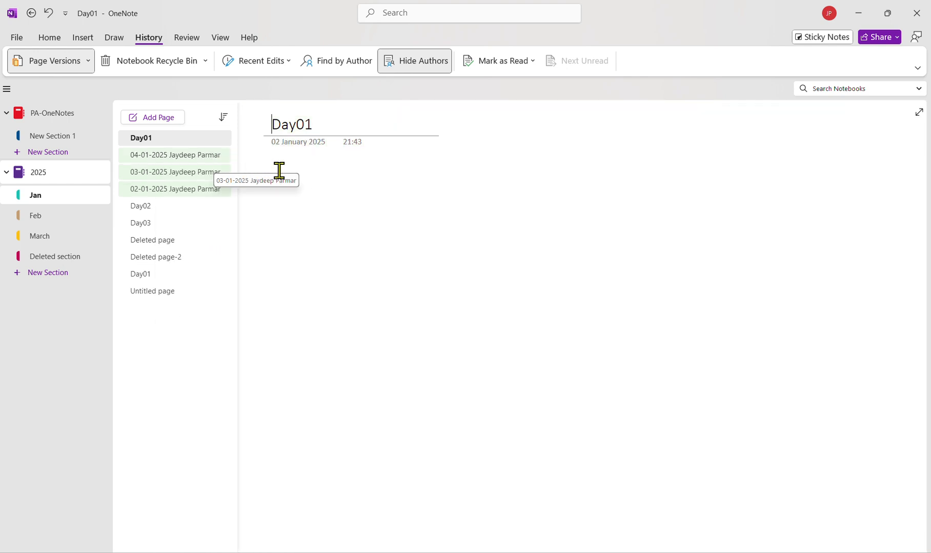
Review the 04-01-2025, 03-01-2025 and 02-01-2025 versions of the Day01 page and the options available for the 03-01-2025 version
{"action": "left_click", "coordinate": [150, 158]}
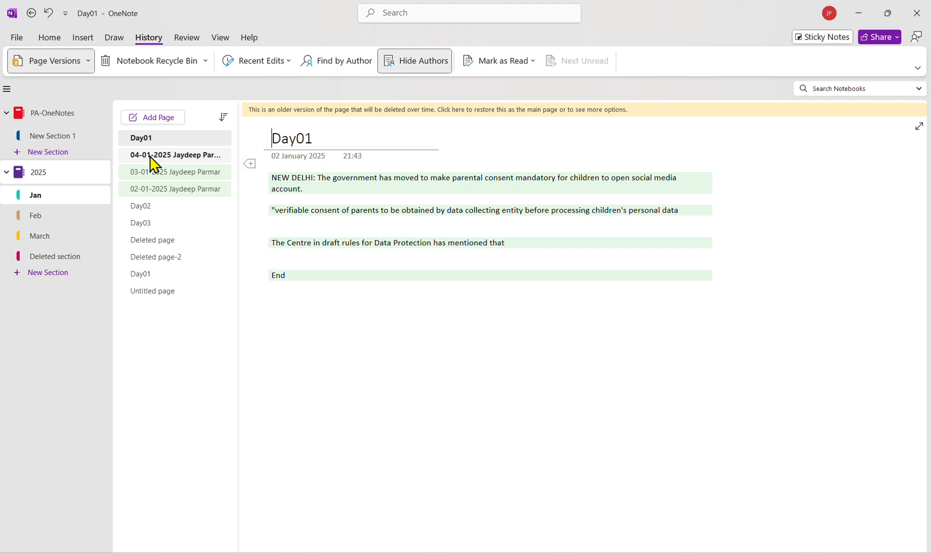
{"action": "left_click", "coordinate": [151, 174]}
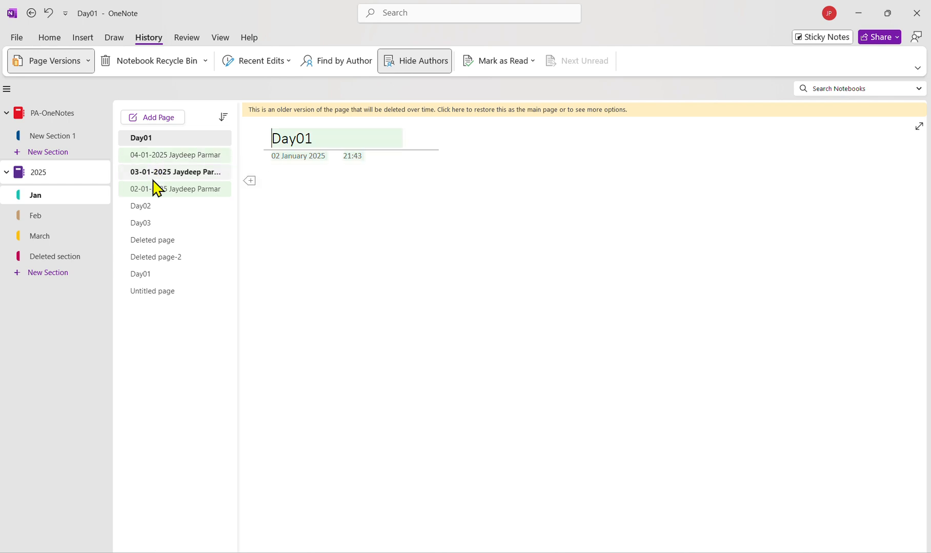
{"action": "left_click", "coordinate": [156, 189]}
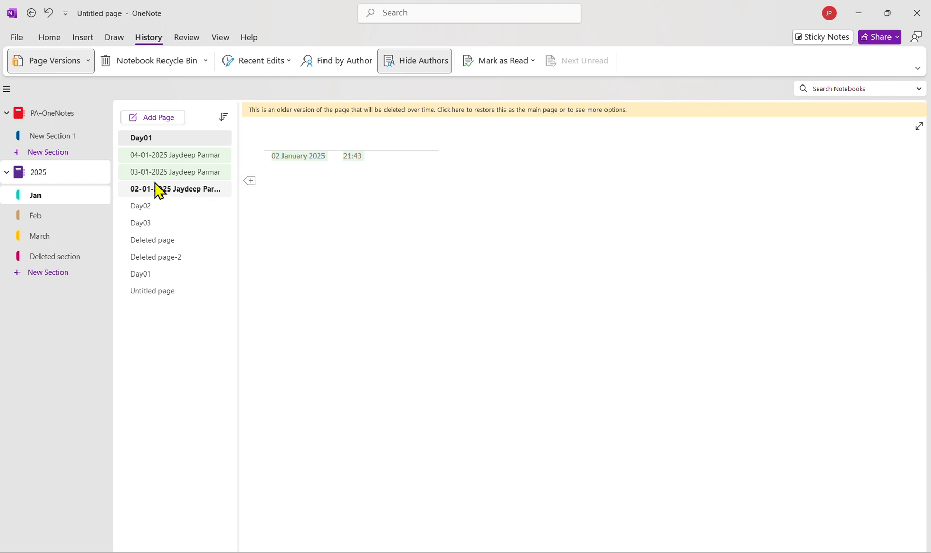
{"action": "left_click", "coordinate": [157, 175]}
{"action": "right_click", "coordinate": [157, 175]}
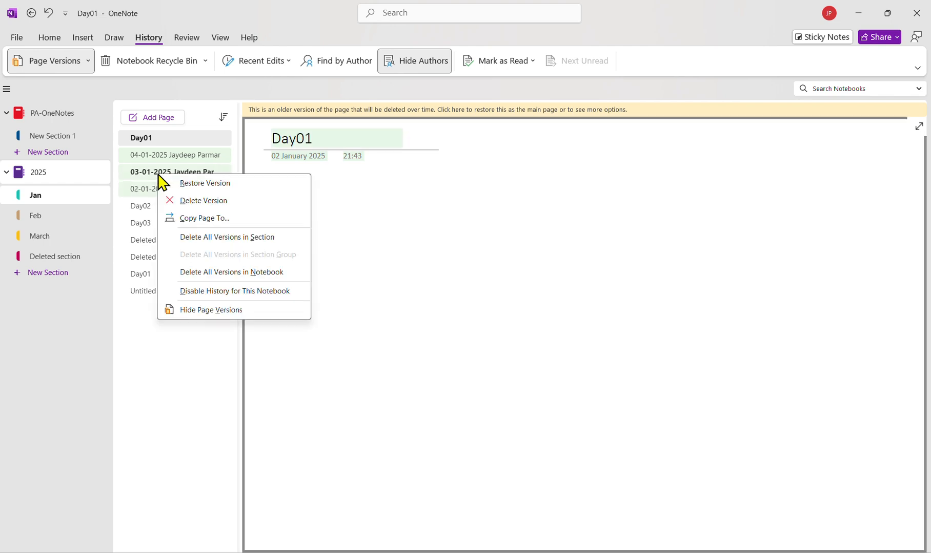
{"action": "left_click", "coordinate": [395, 15]}
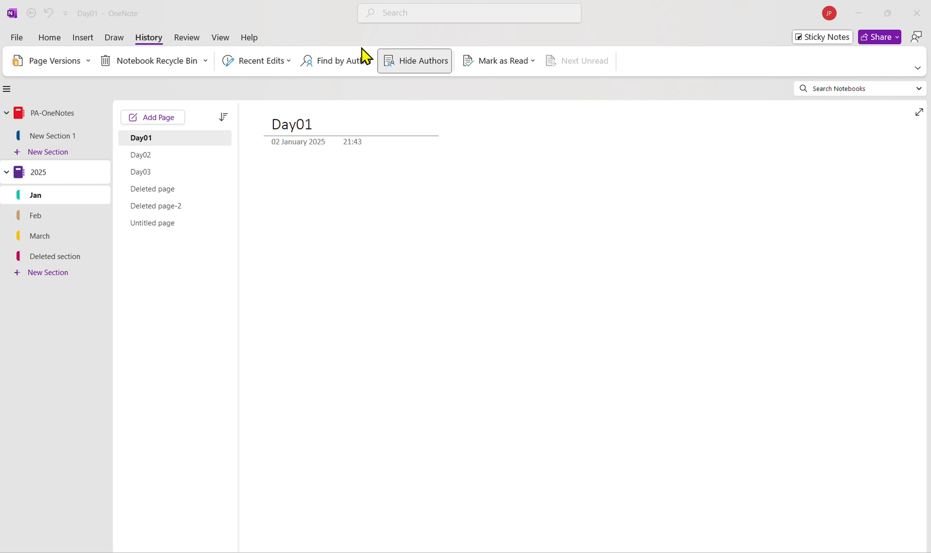
Show the page versions of Day01, view its 04-01-2025 version, and hide the versions again
{"action": "left_click", "coordinate": [147, 144]}
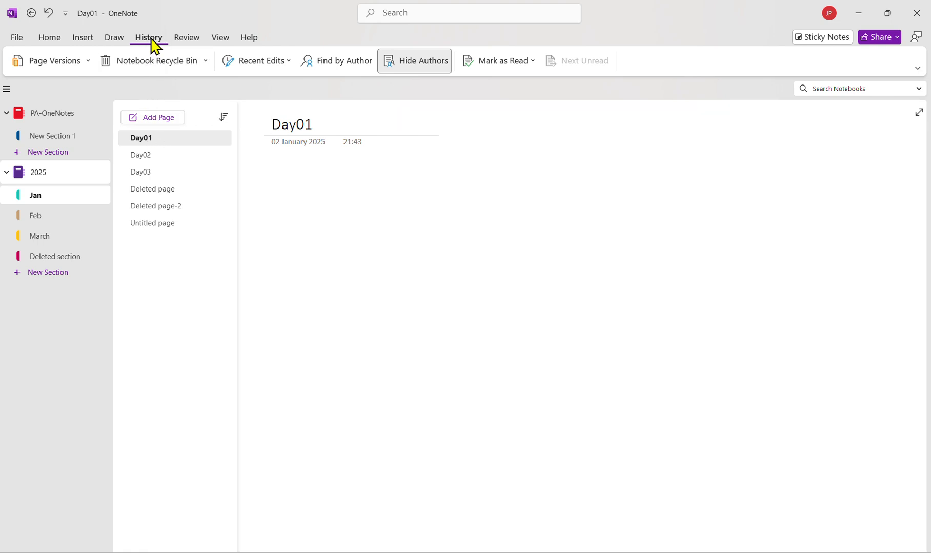
{"action": "left_click", "coordinate": [48, 69]}
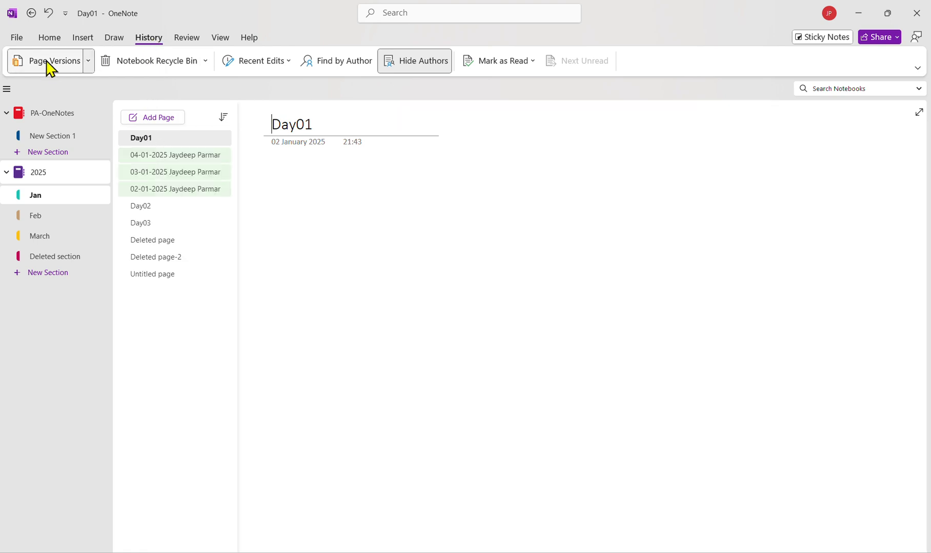
{"action": "left_click", "coordinate": [148, 160]}
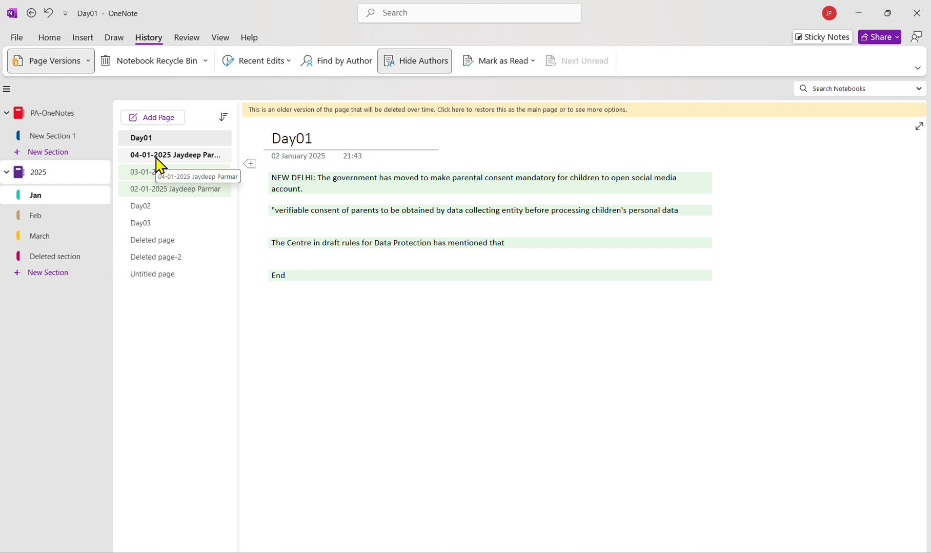
{"action": "left_click", "coordinate": [158, 157]}
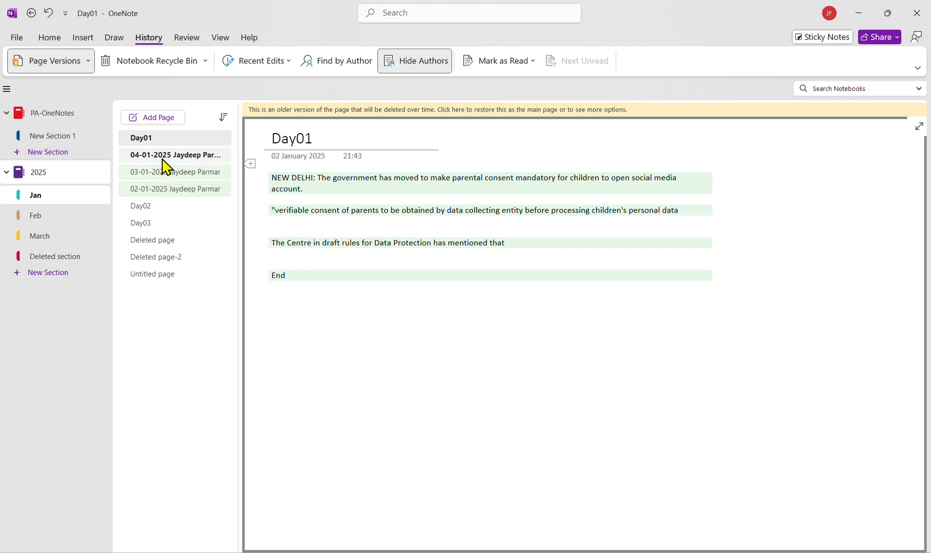
{"action": "left_click", "coordinate": [63, 67]}
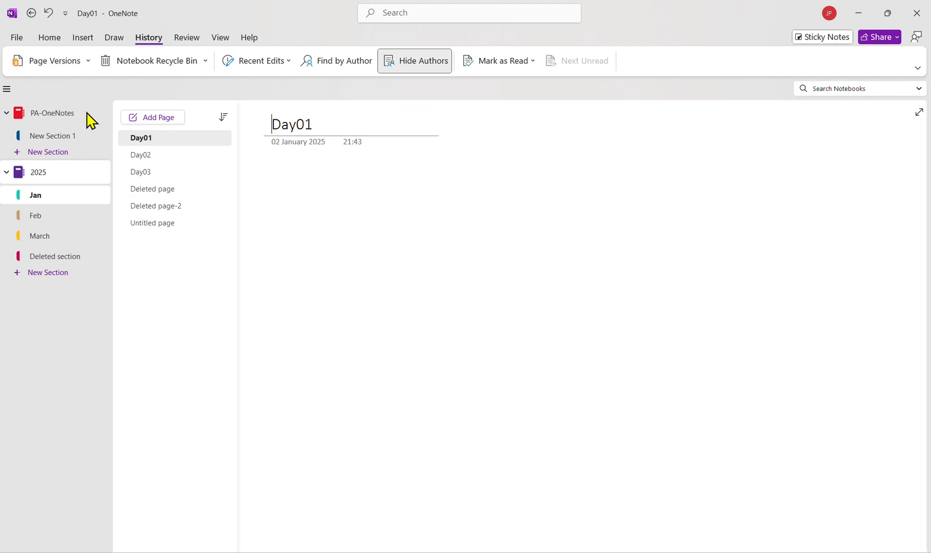
Copy the 04-01-2025 version of Day01 into the Jan section of the 2025 notebook, hide the page versions and open the copy
{"action": "left_click", "coordinate": [156, 142]}
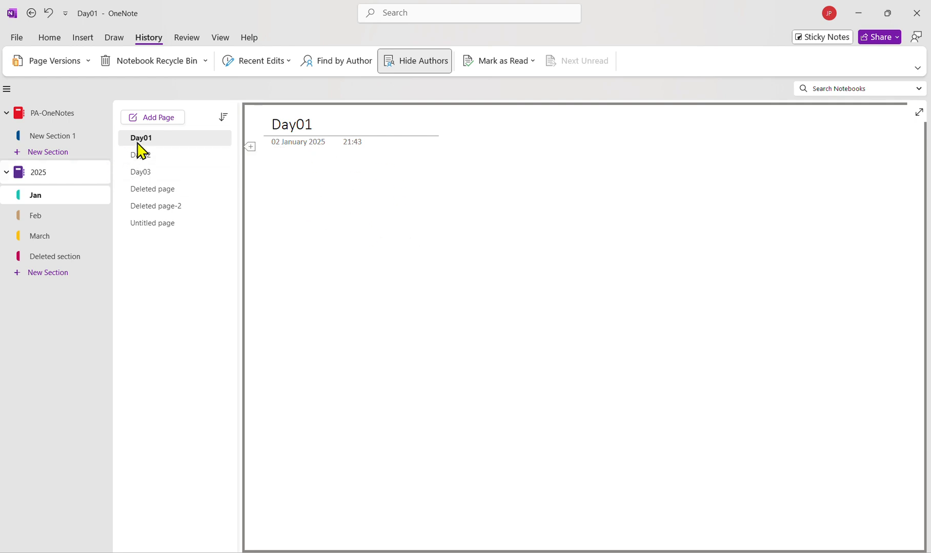
{"action": "left_click", "coordinate": [37, 65]}
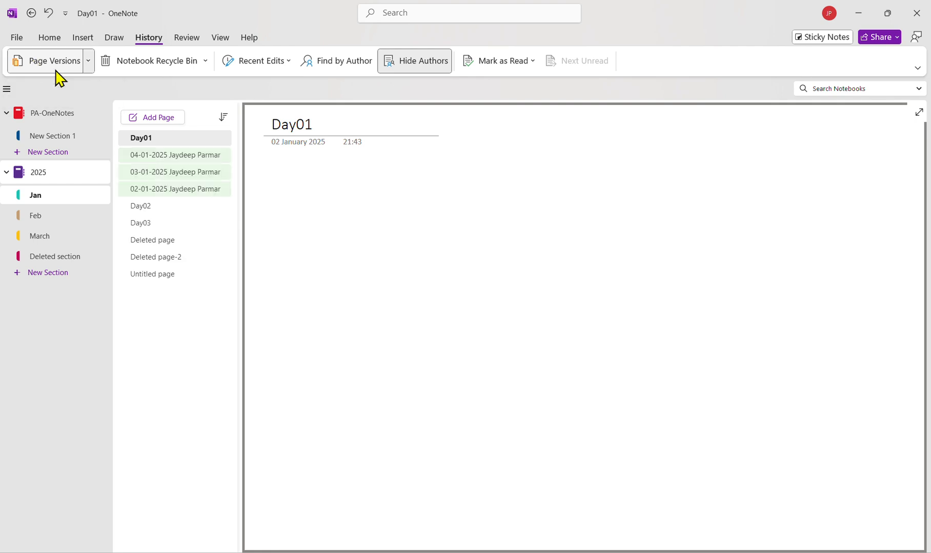
{"action": "left_click", "coordinate": [172, 157]}
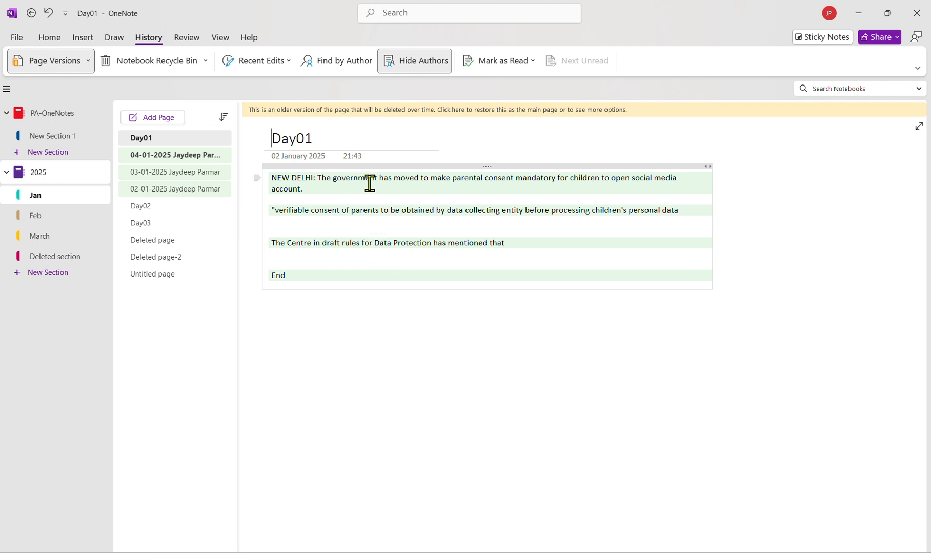
{"action": "right_click", "coordinate": [159, 159]}
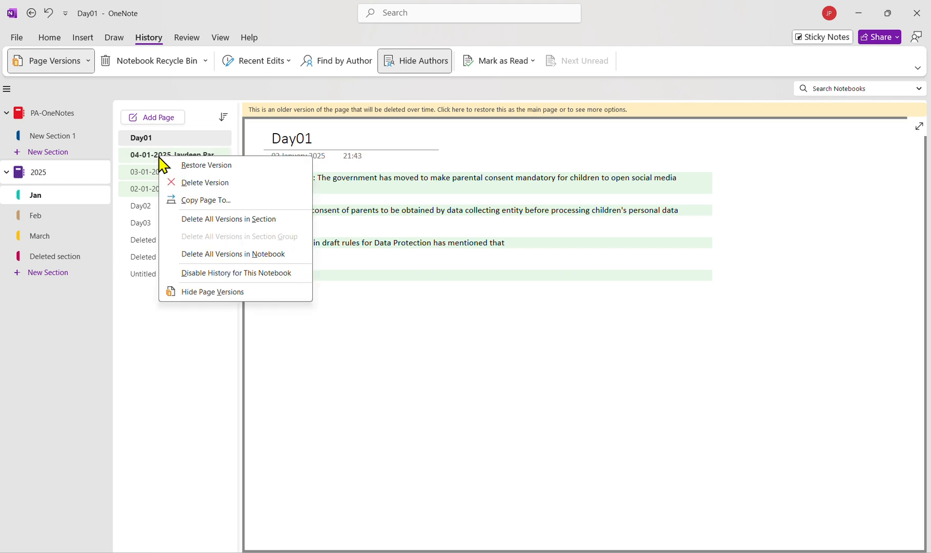
{"action": "left_click", "coordinate": [221, 205]}
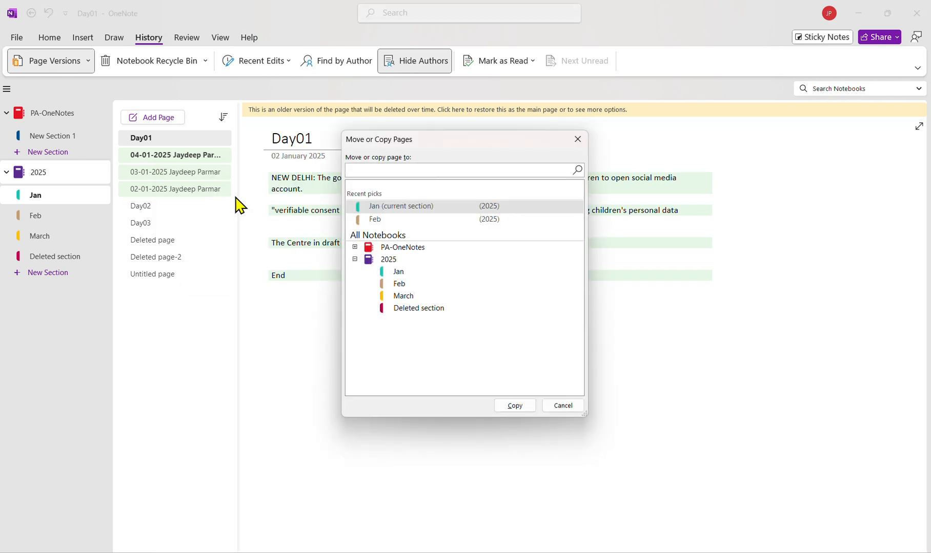
{"action": "left_click", "coordinate": [395, 274]}
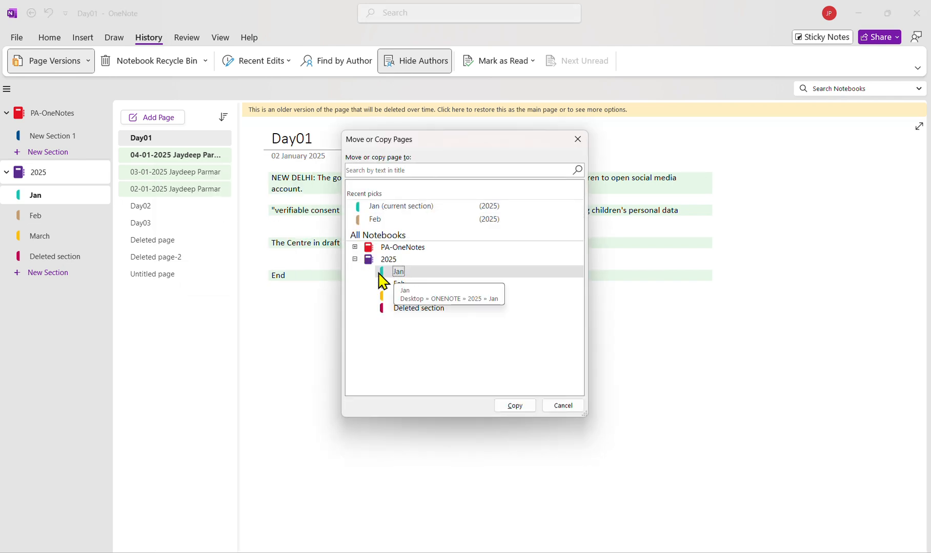
{"action": "left_click", "coordinate": [514, 405]}
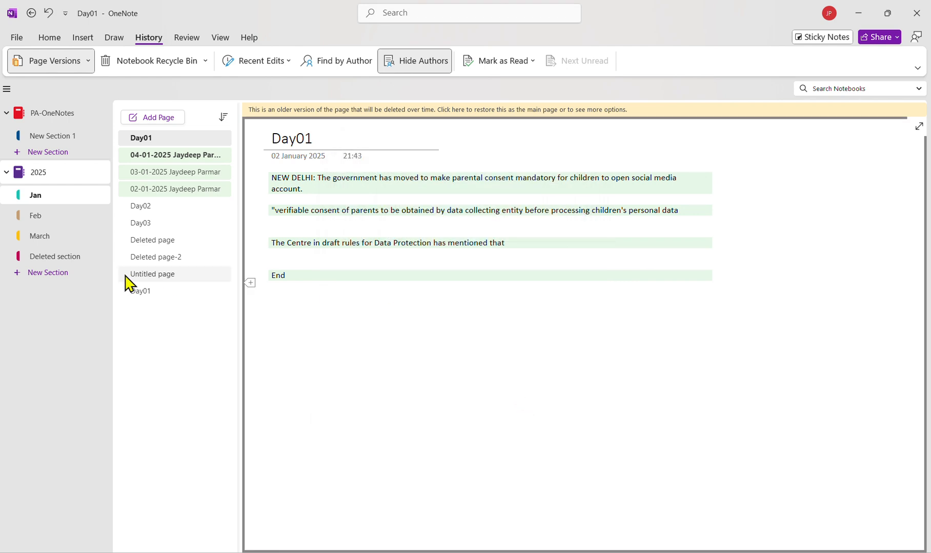
{"action": "left_click", "coordinate": [50, 63]}
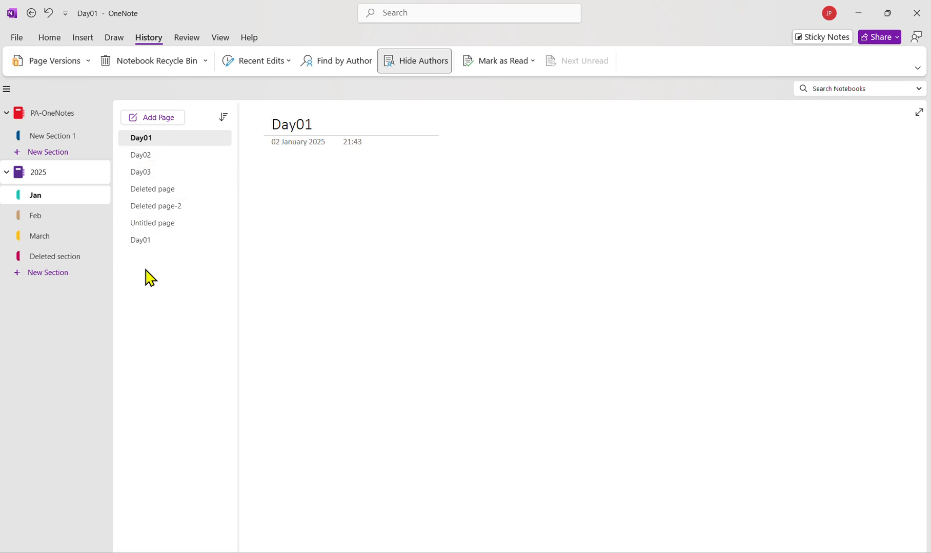
{"action": "left_click", "coordinate": [144, 239]}
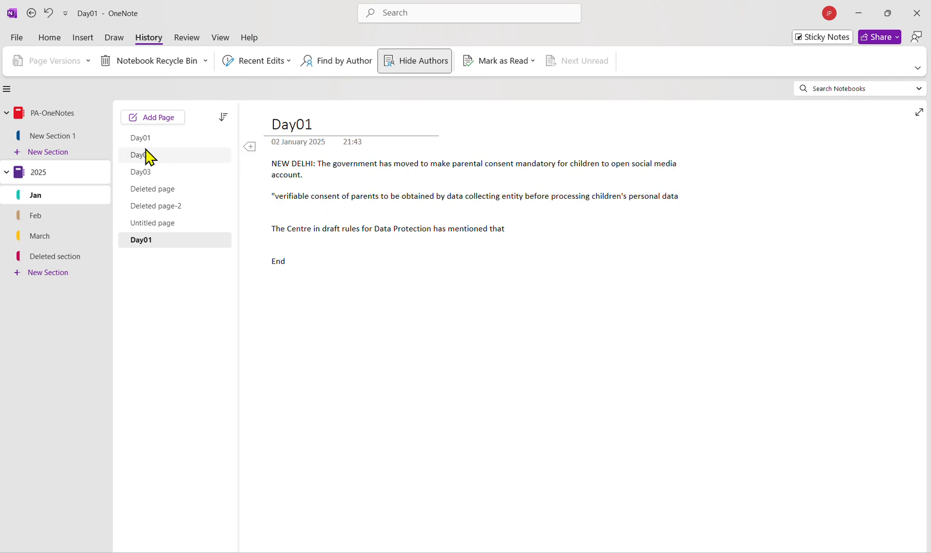